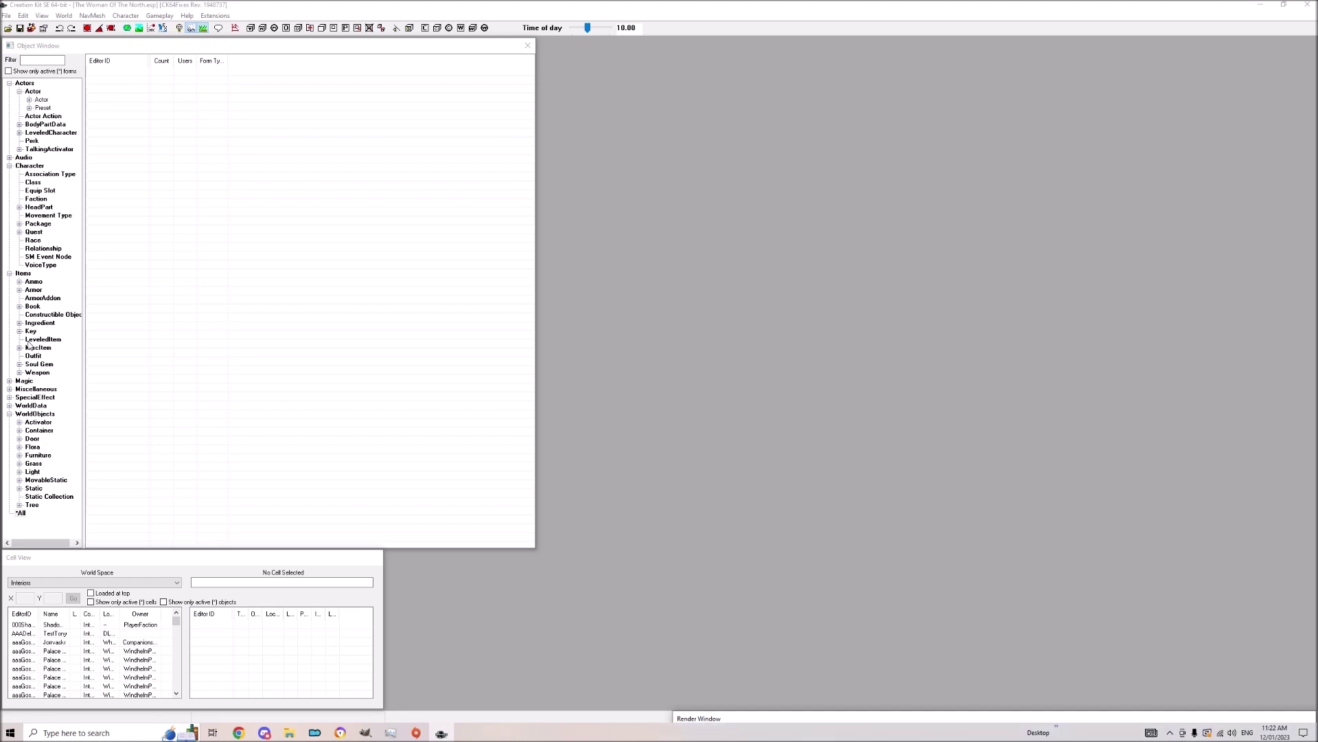
Show the Items > Armor records in the Object Window.
{"action": "left_click", "coordinate": [33, 290]}
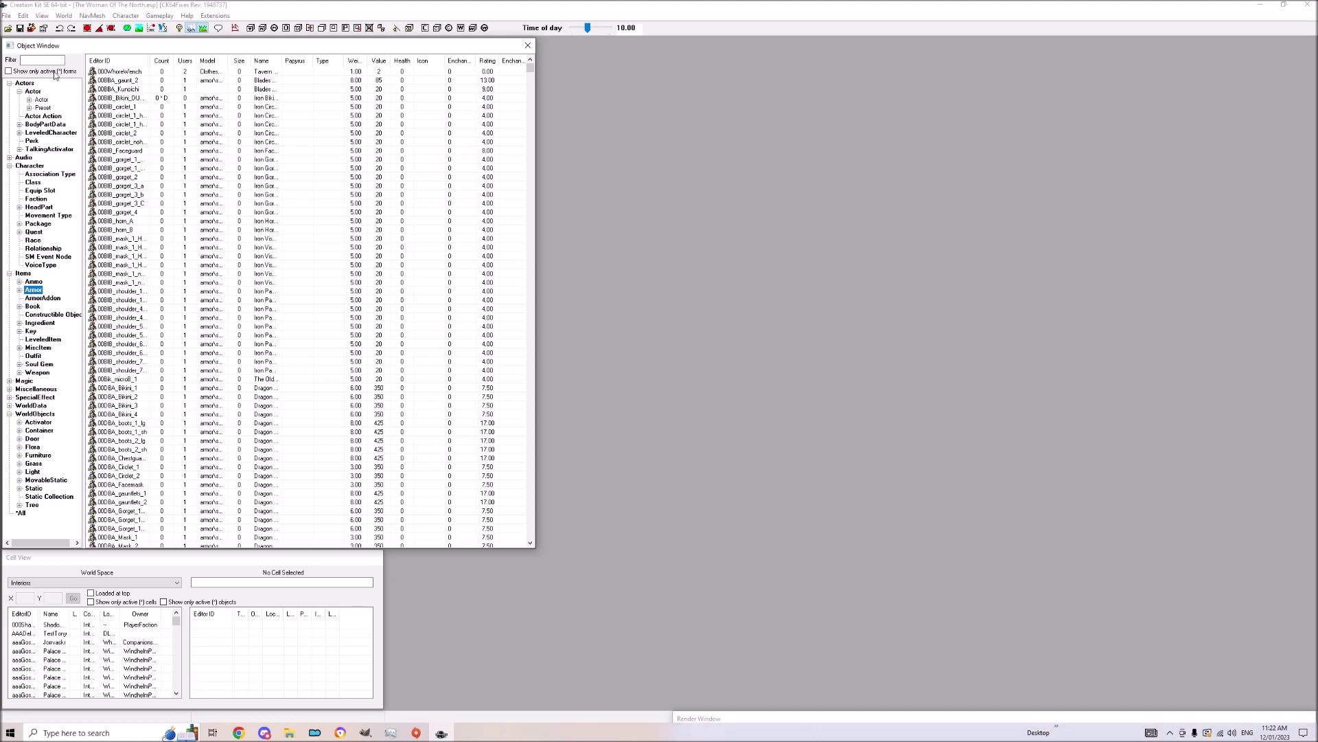
List the weapons filtered by 'imperialsw' and open the Imperialsword record.
{"action": "left_click", "coordinate": [51, 61]}
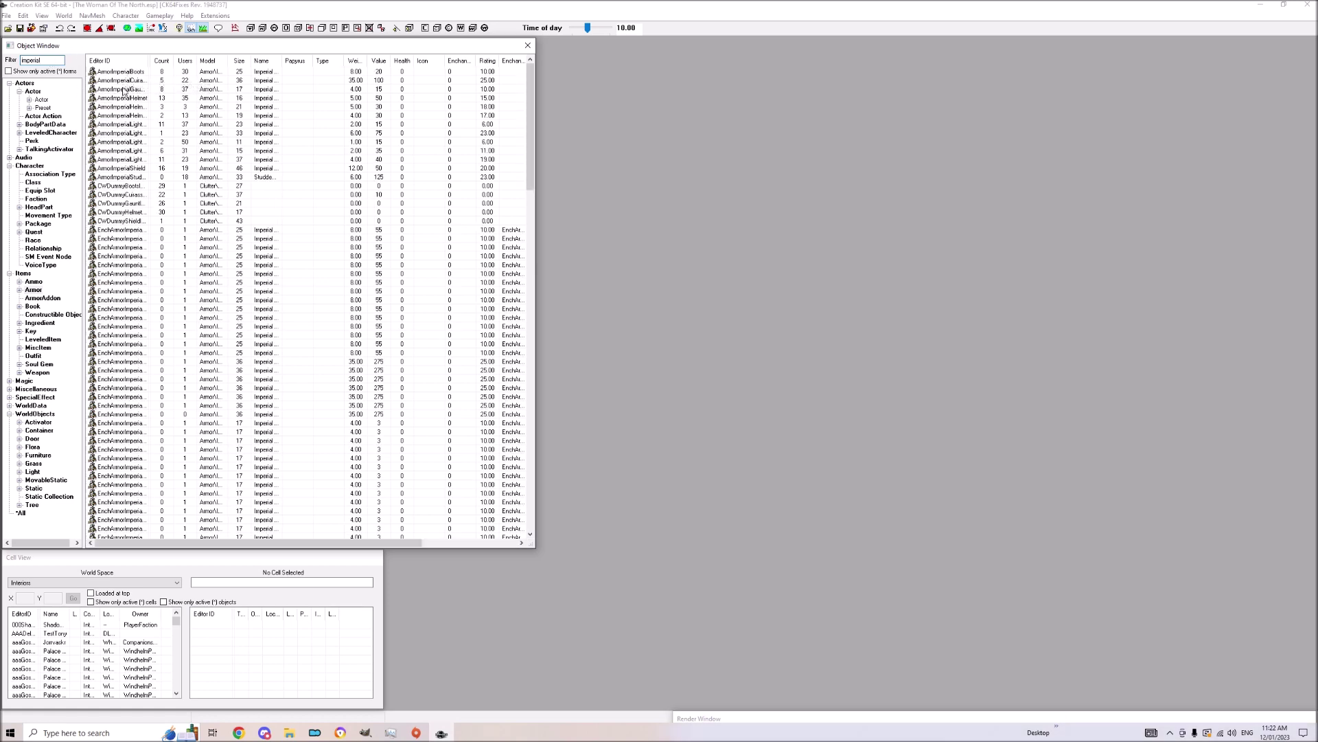
{"action": "left_click", "coordinate": [37, 372]}
{"action": "left_click", "coordinate": [41, 61]}
{"action": "type", "text": "sw"}
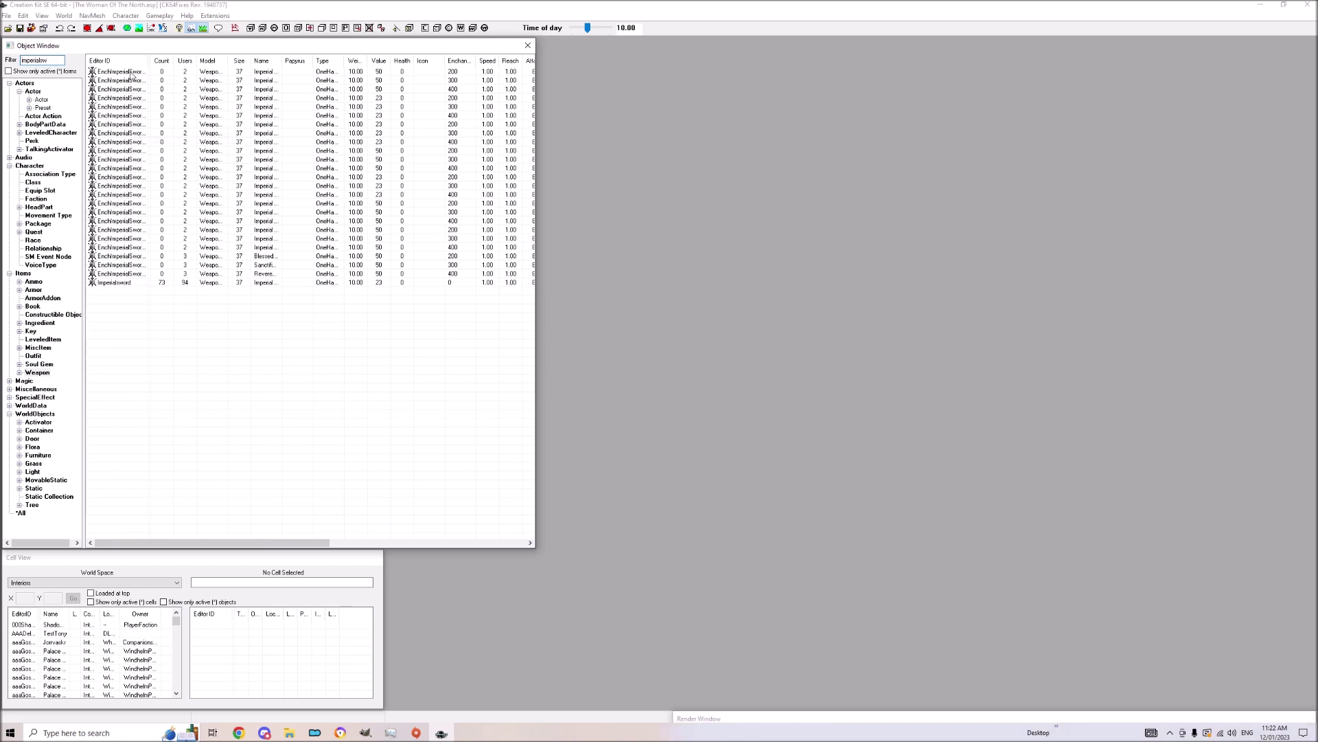
{"action": "left_click", "coordinate": [115, 282]}
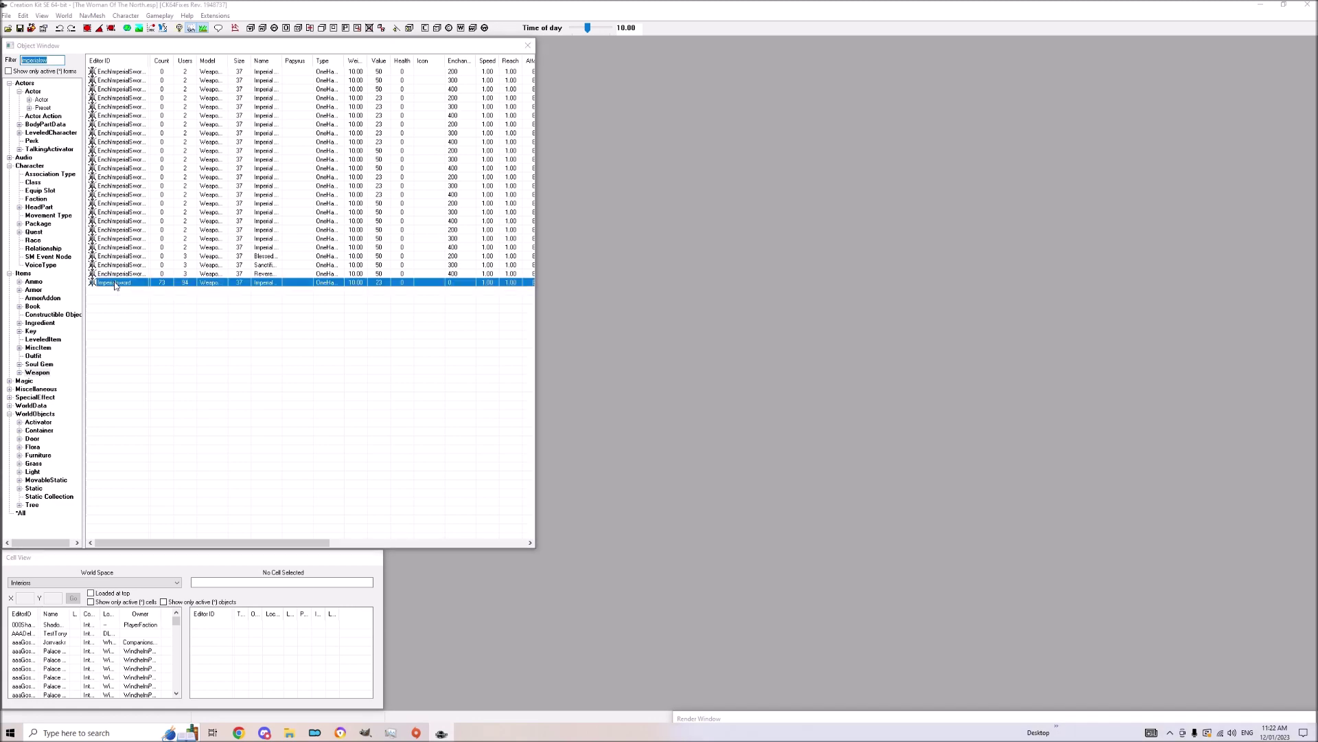
{"action": "key", "text": "Return"}
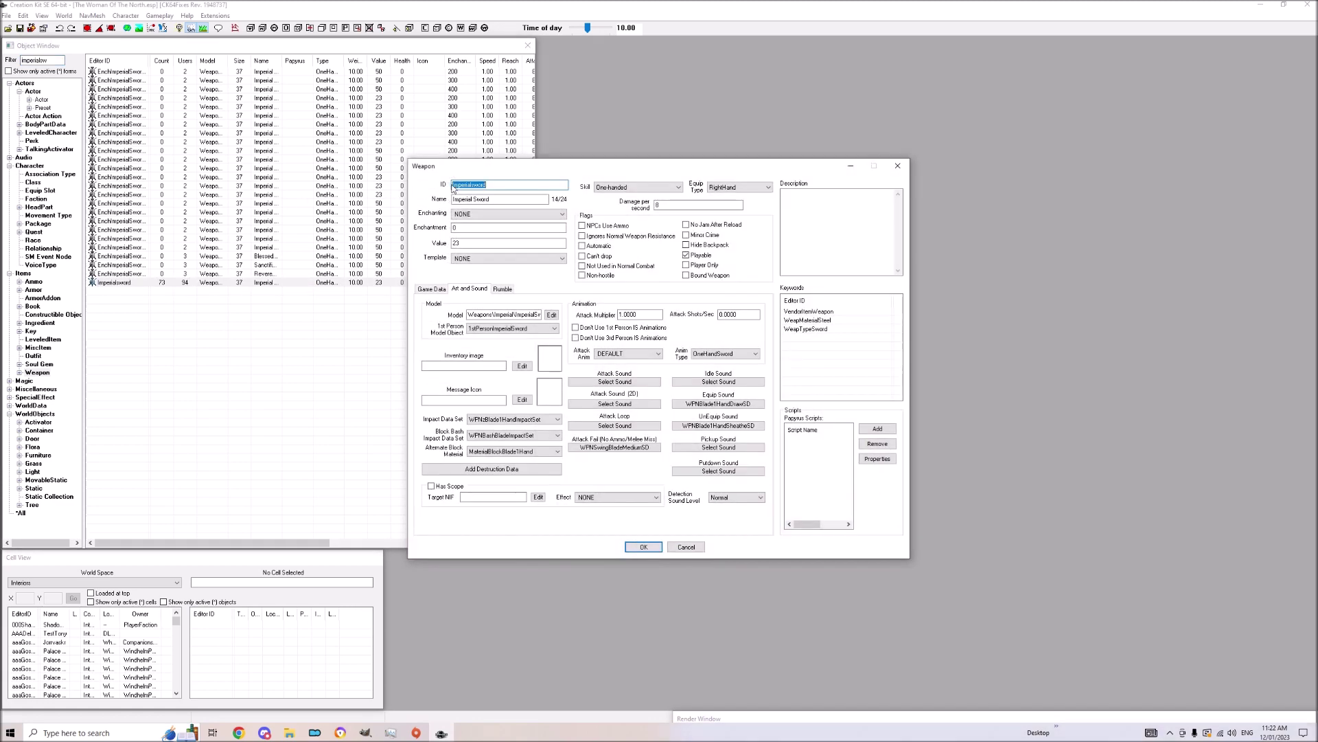
Prefix the ID with 'GosSenturos' and rename the sword 'Senturos's Imperial Sword'.
{"action": "left_click", "coordinate": [480, 185]}
{"action": "key", "text": "Home"}
{"action": "type", "text": "GosSenturos"}
{"action": "left_click", "coordinate": [458, 199]}
{"action": "type", "text": "Senturo"}
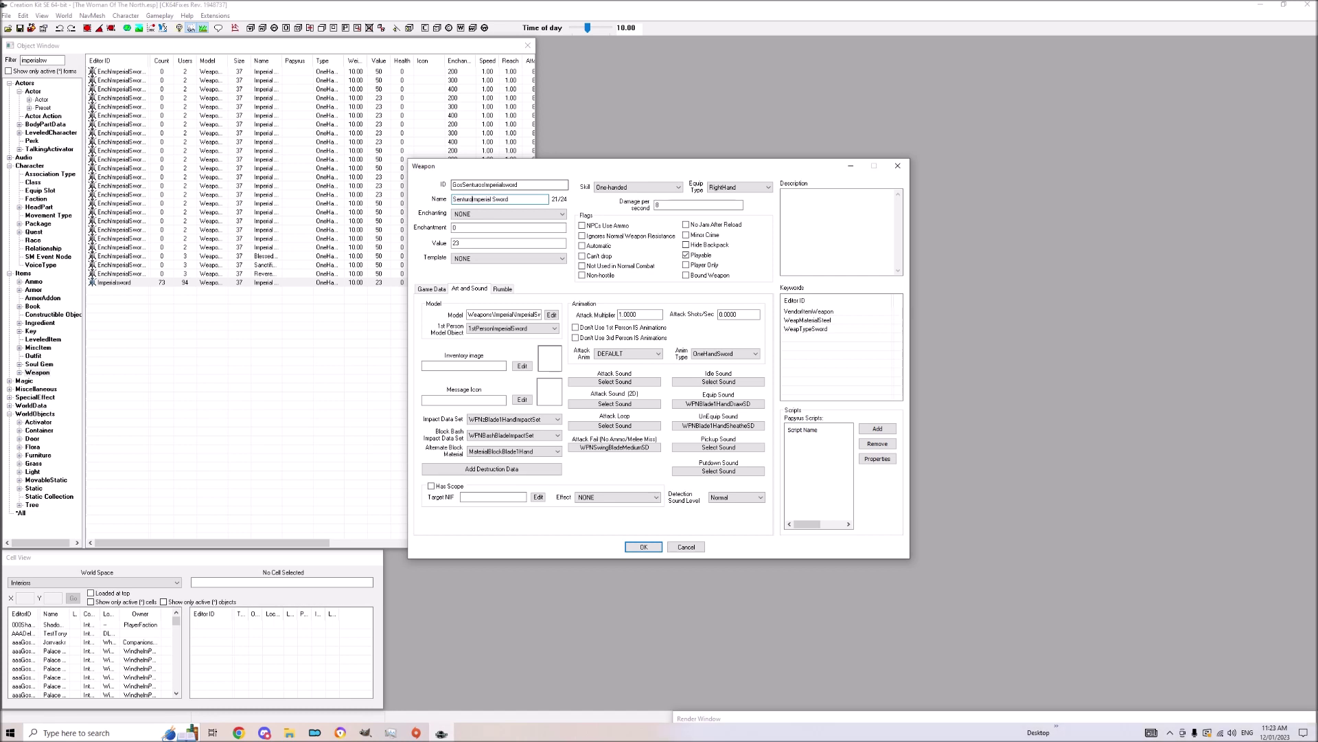
{"action": "type", "text": "s"}
{"action": "key", "text": "BackSpace"}
{"action": "type", "text": "'s"}
{"action": "left_click", "coordinate": [432, 291]}
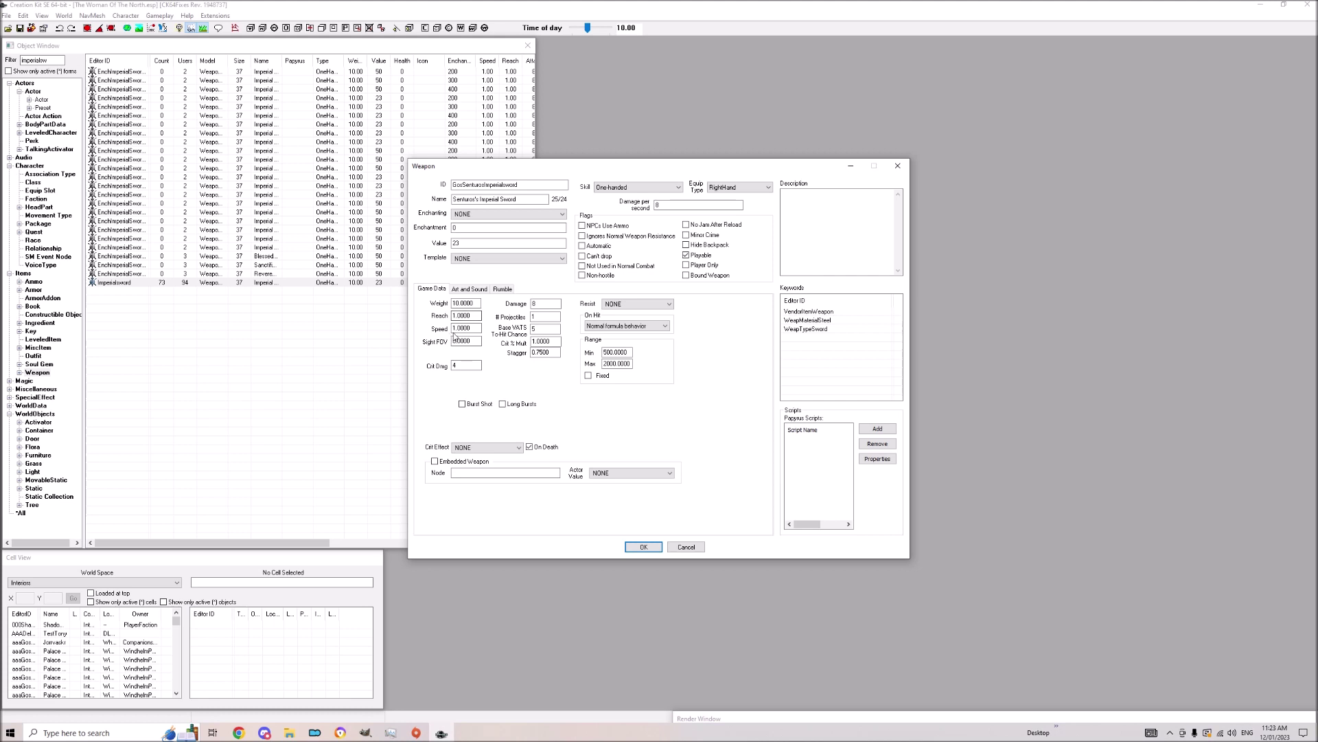
Enter 23 in the Damage field on the Game Data tab.
{"action": "left_click", "coordinate": [472, 327]}
{"action": "left_click", "coordinate": [541, 303]}
{"action": "type", "text": "23"}
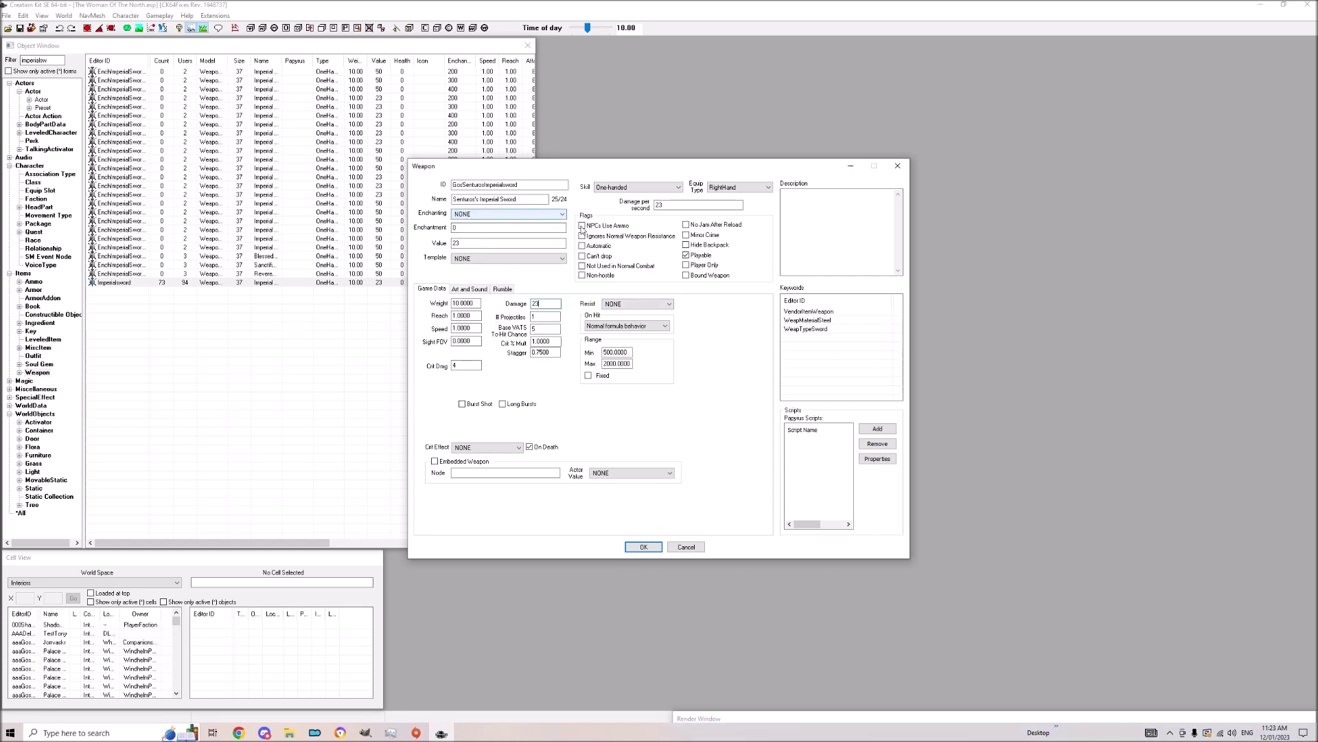
Look over the Art and Sound tab and the Game Data projectile and VATS fields.
{"action": "left_click", "coordinate": [465, 289]}
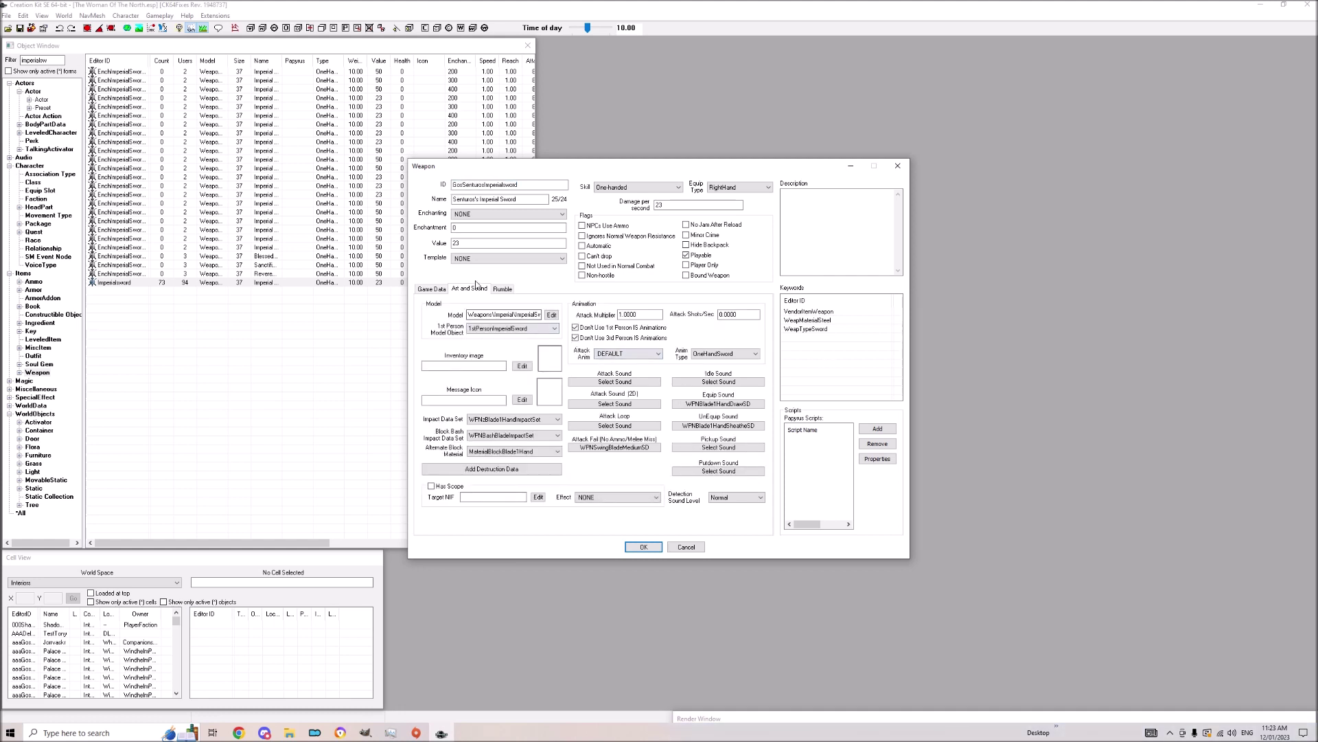
{"action": "left_click", "coordinate": [422, 288]}
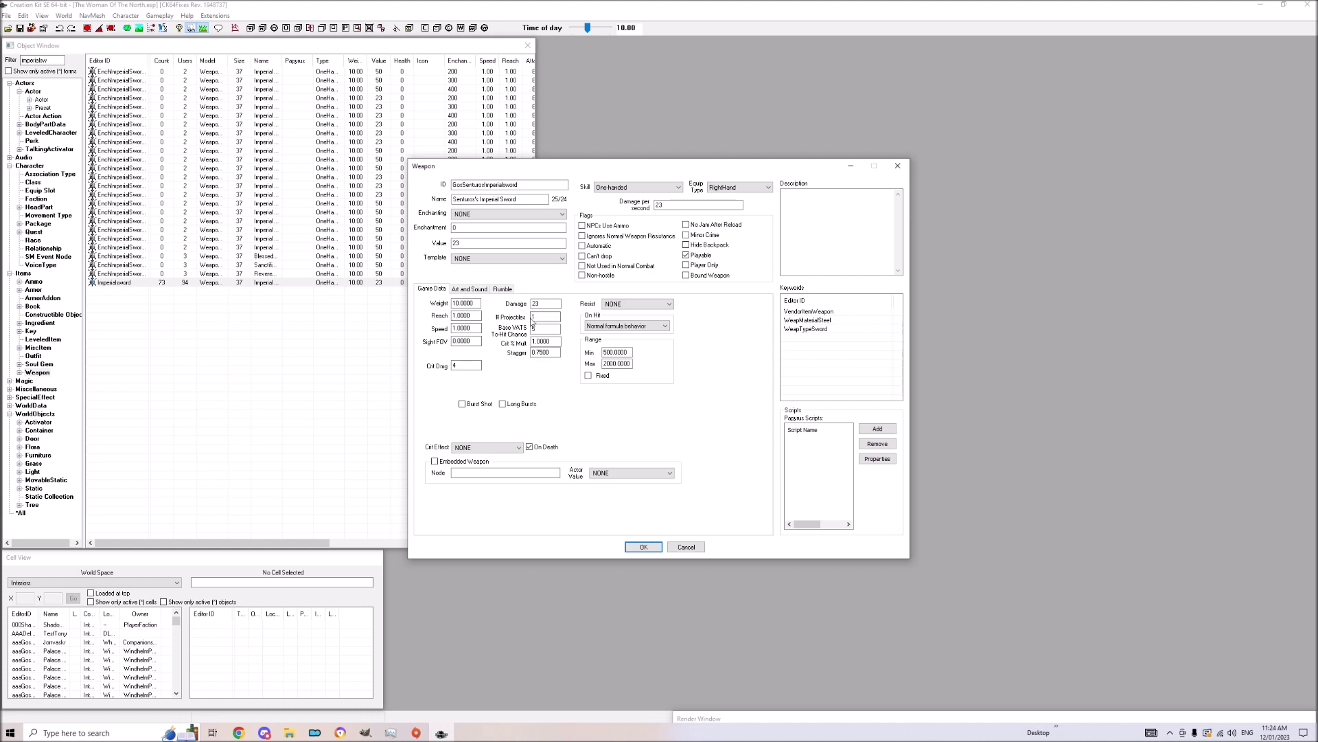
{"action": "left_click", "coordinate": [546, 317]}
{"action": "left_click", "coordinate": [544, 327]}
{"action": "left_click", "coordinate": [535, 318]}
{"action": "left_click", "coordinate": [536, 328]}
Give the sword the EnchWeaponAbsorbHealth06 enchantment with an amount of 1600.
{"action": "left_click", "coordinate": [488, 221]}
{"action": "scroll", "coordinate": [497, 307], "scroll_direction": "down", "scroll_amount": 10}
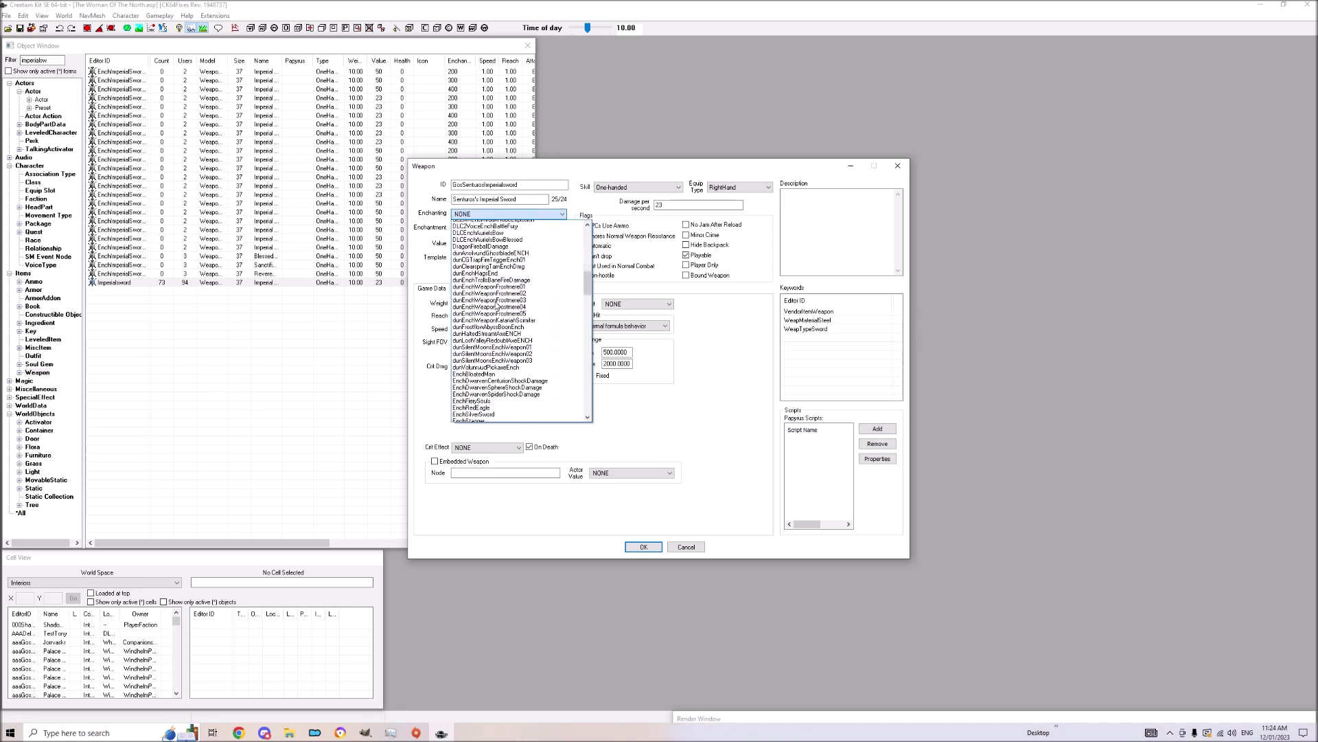
{"action": "scroll", "coordinate": [497, 307], "scroll_direction": "down", "scroll_amount": 8}
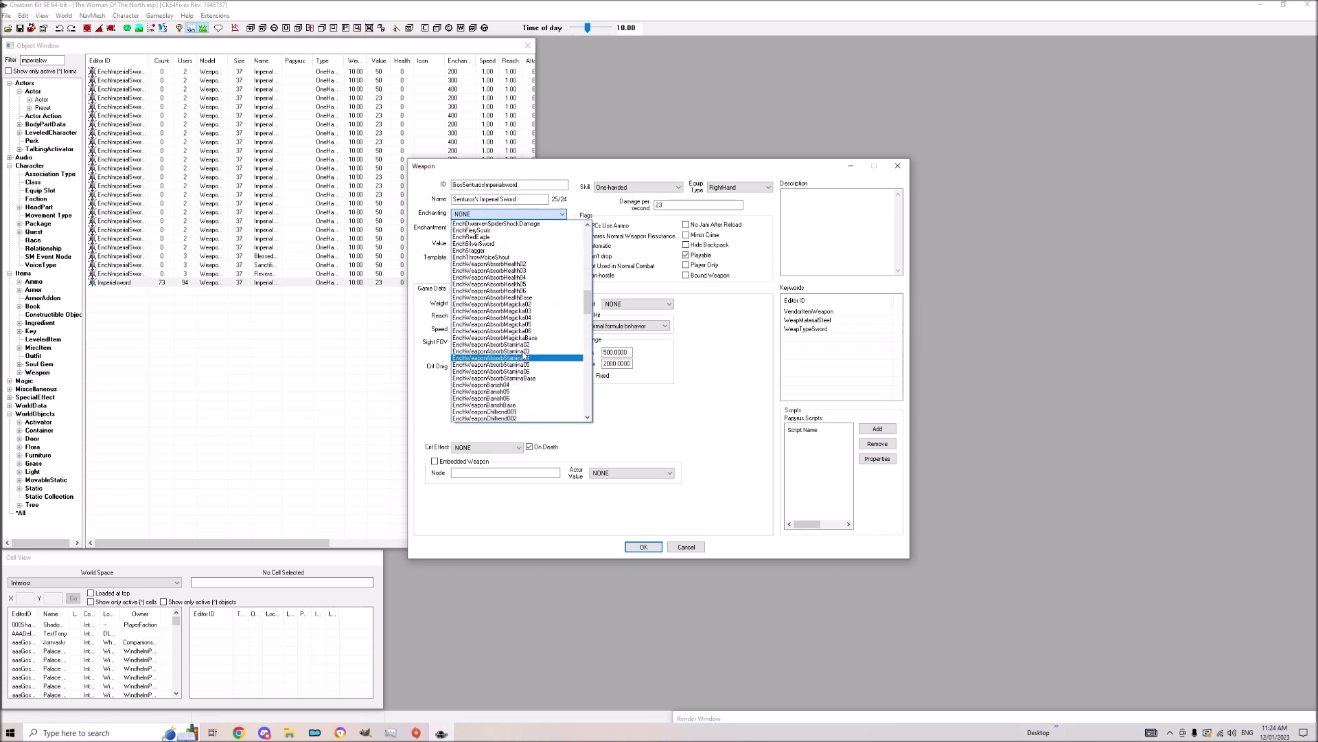
{"action": "left_click", "coordinate": [530, 290]}
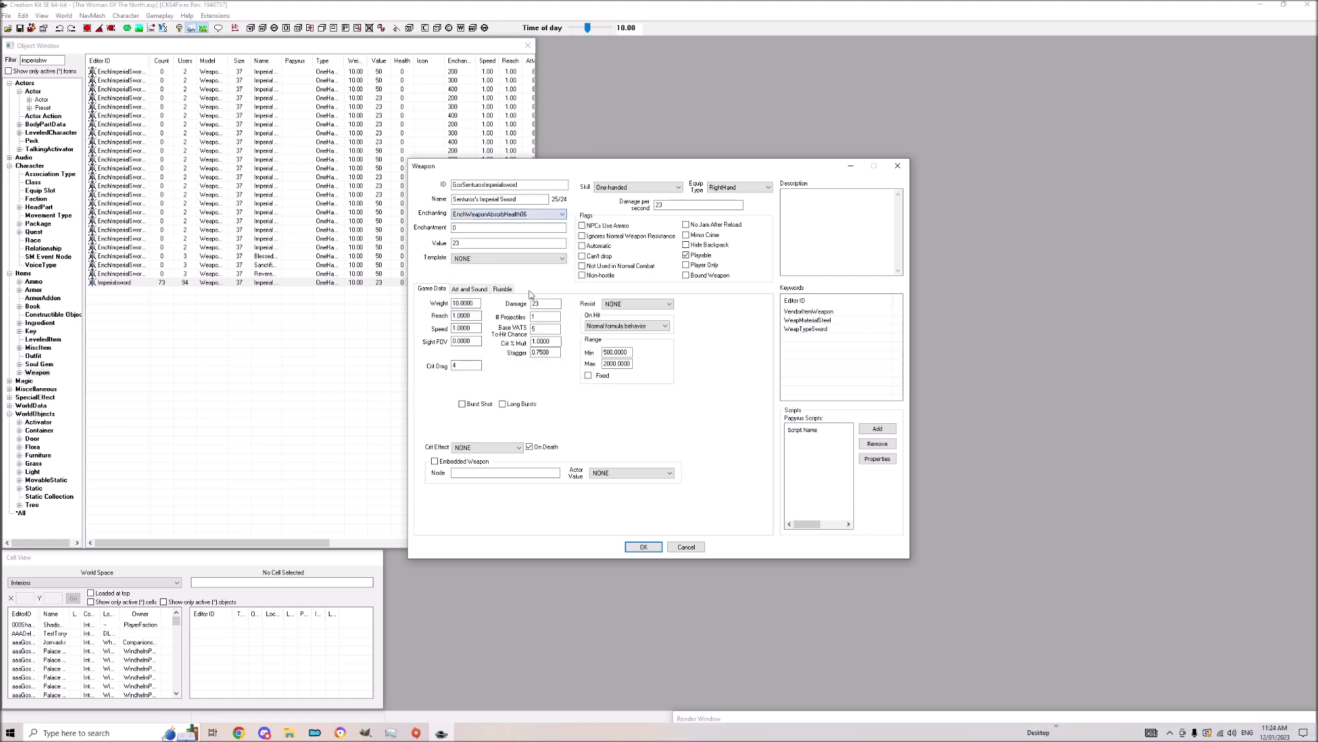
{"action": "double_click", "coordinate": [539, 227]}
{"action": "type", "text": "1600"}
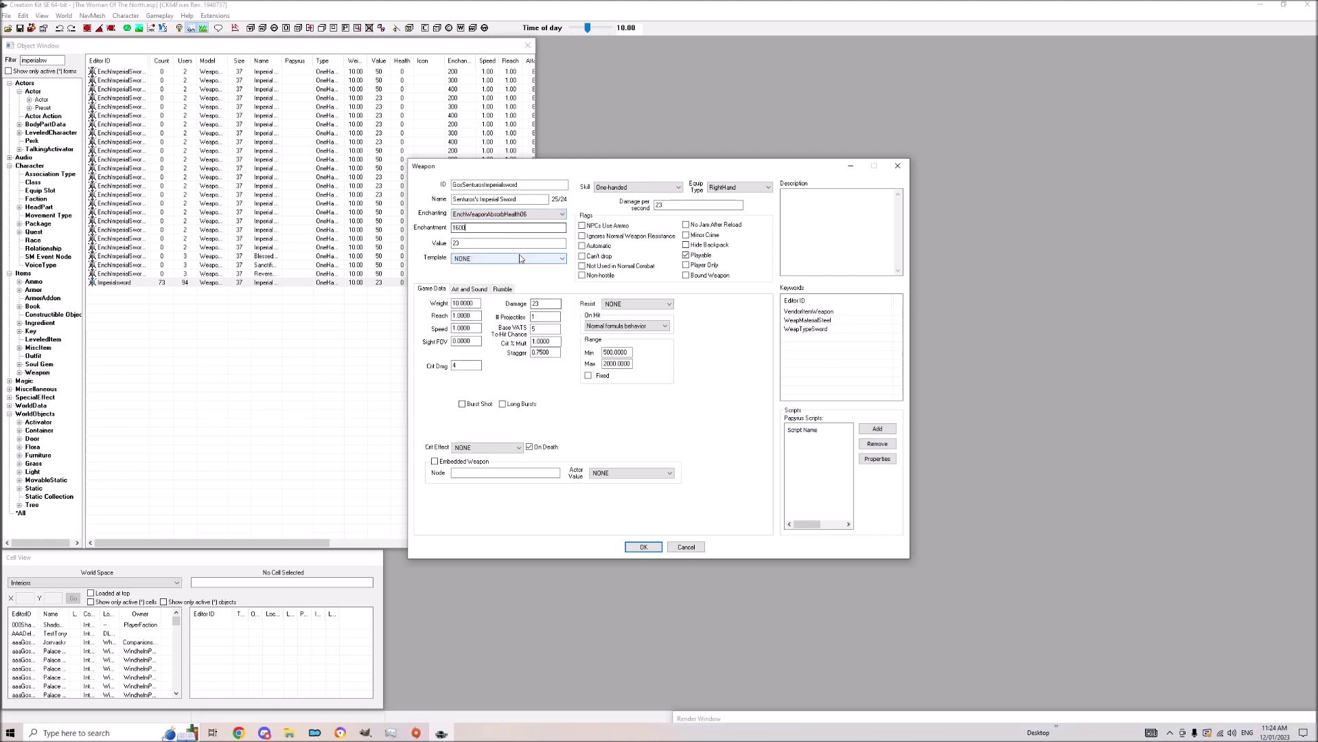
Set the sword's value to 577 and submit the record.
{"action": "key", "text": "Tab"}
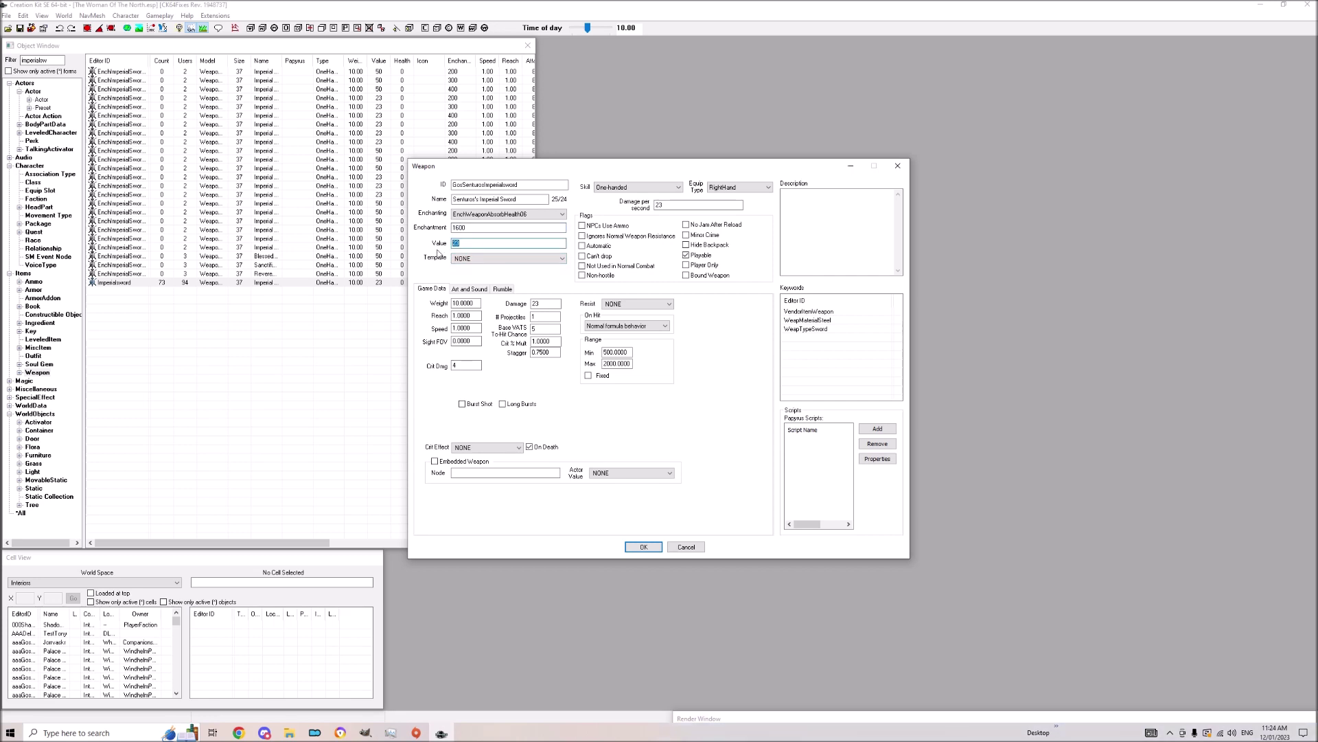
{"action": "type", "text": "577"}
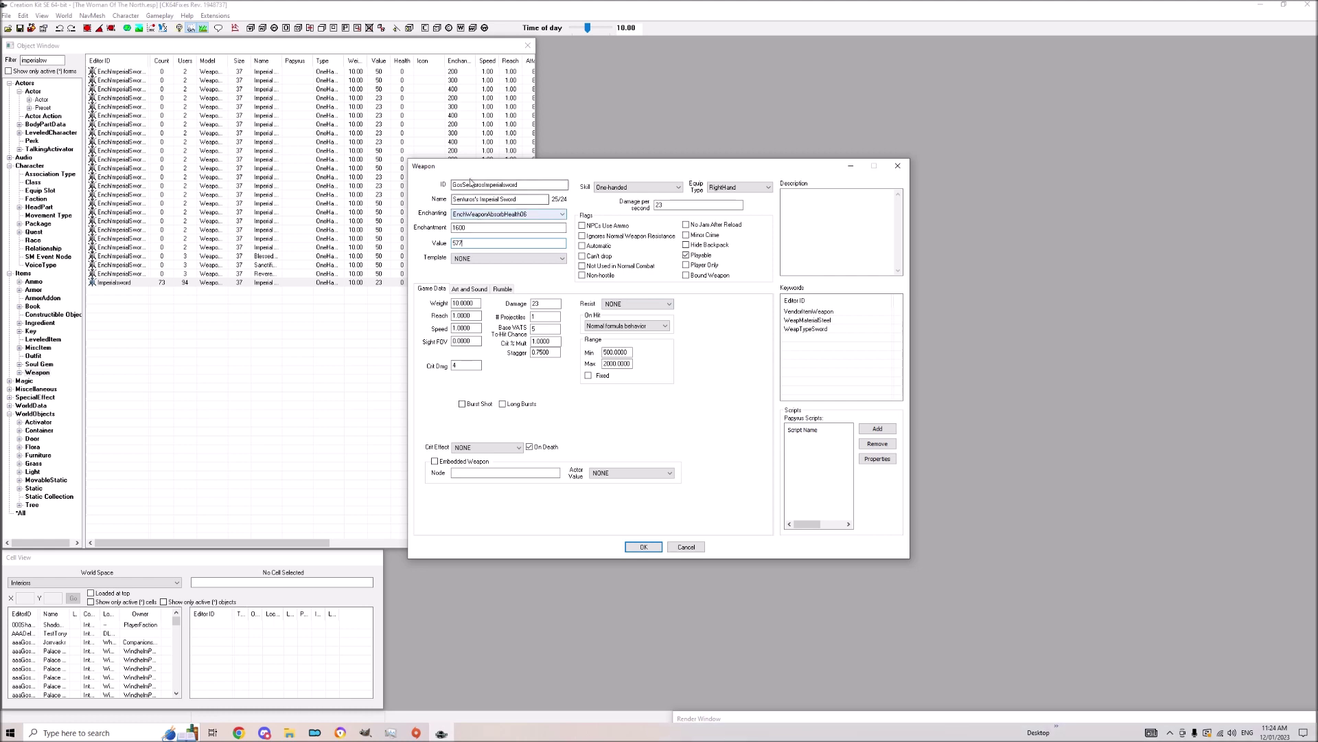
{"action": "left_click", "coordinate": [648, 550]}
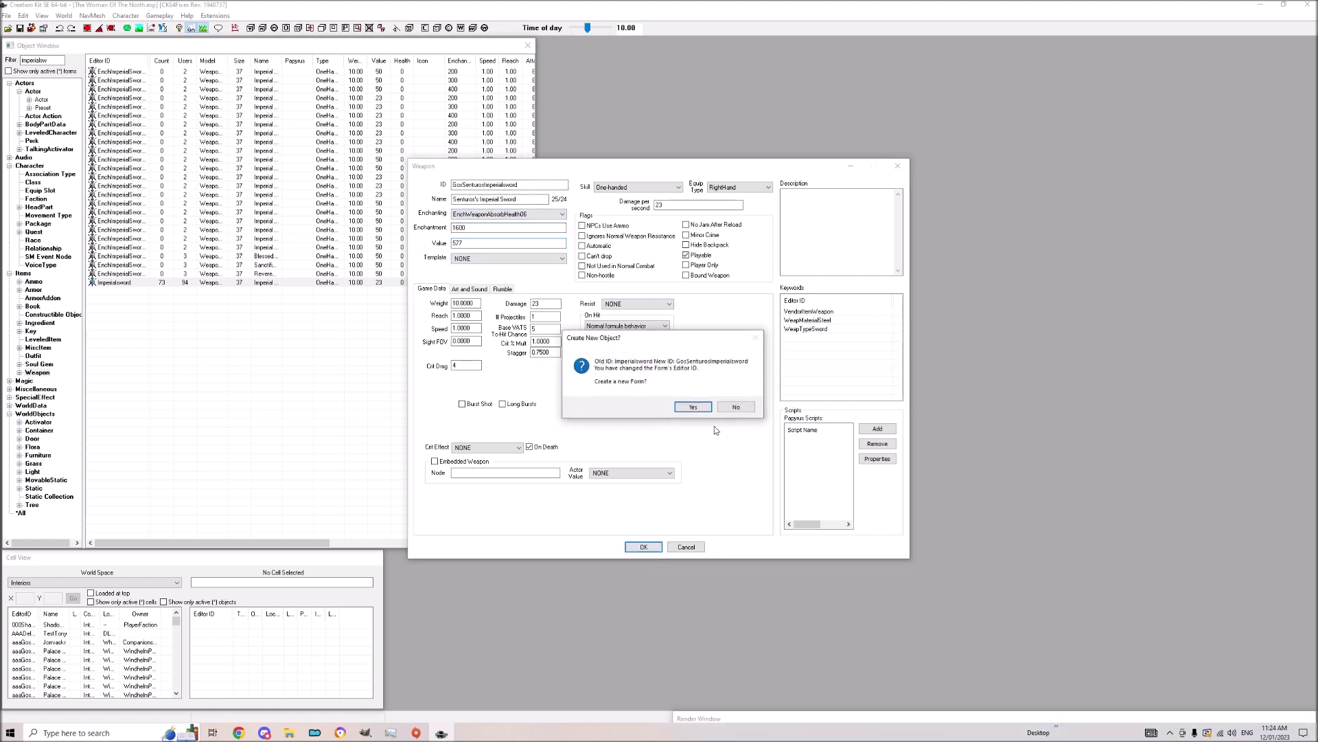
Confirm creating the new GosSenturosImperialsword record, then reopen, check and close it.
{"action": "left_click", "coordinate": [693, 407]}
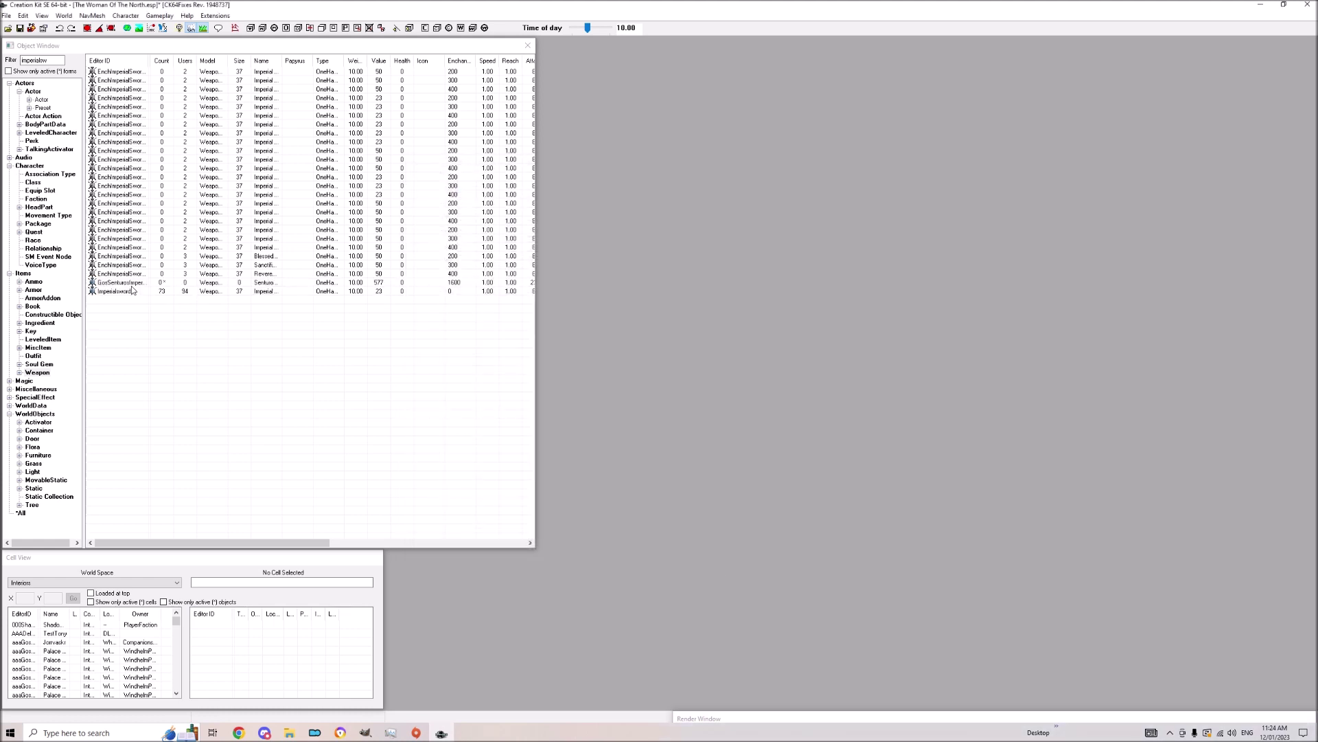
{"action": "double_click", "coordinate": [131, 282]}
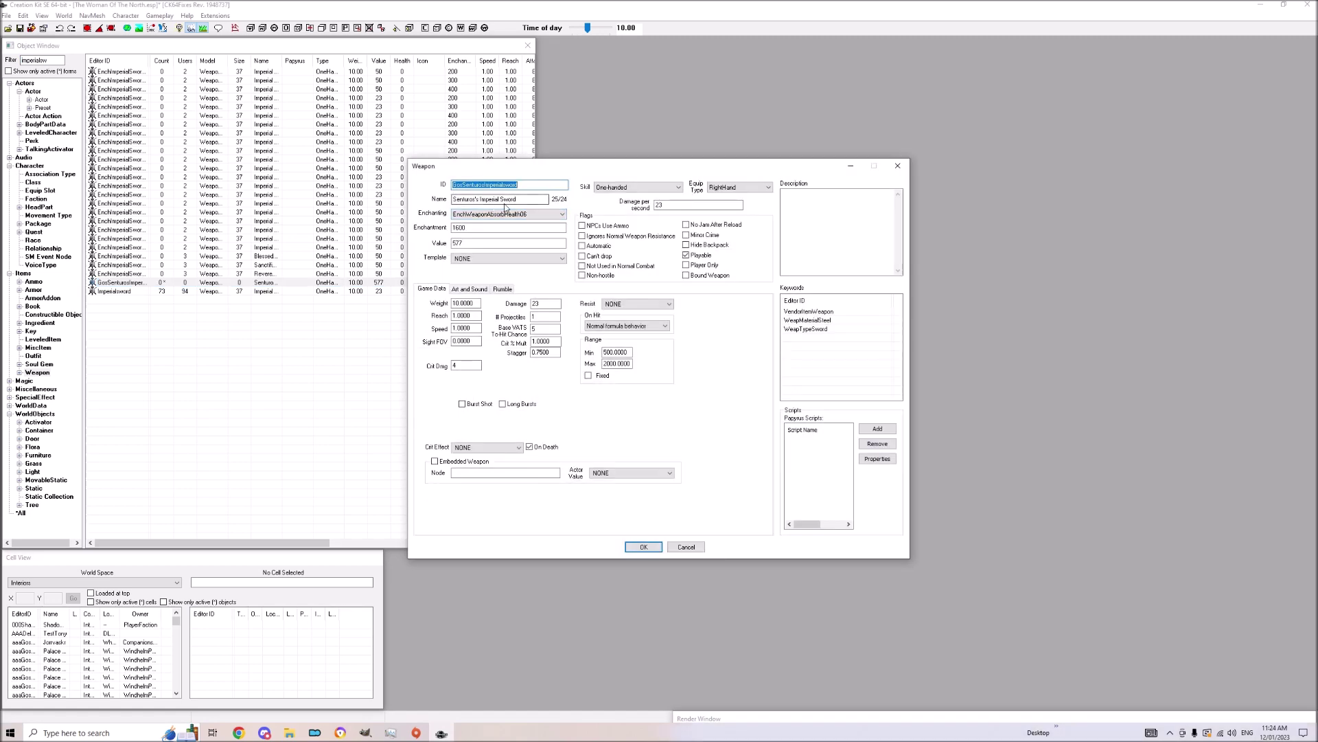
{"action": "left_click_drag", "start_coordinate": [452, 199], "coordinate": [474, 202]}
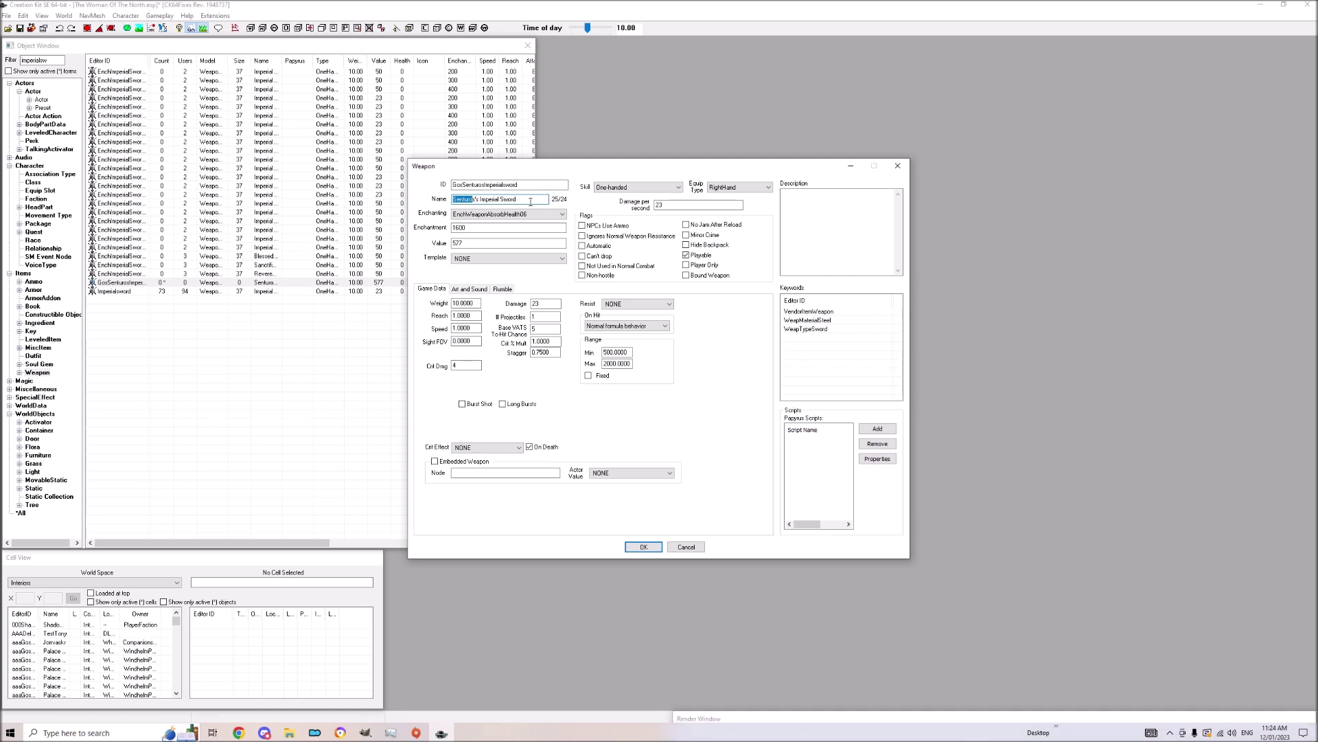
{"action": "left_click", "coordinate": [645, 547]}
{"action": "left_click", "coordinate": [151, 284]}
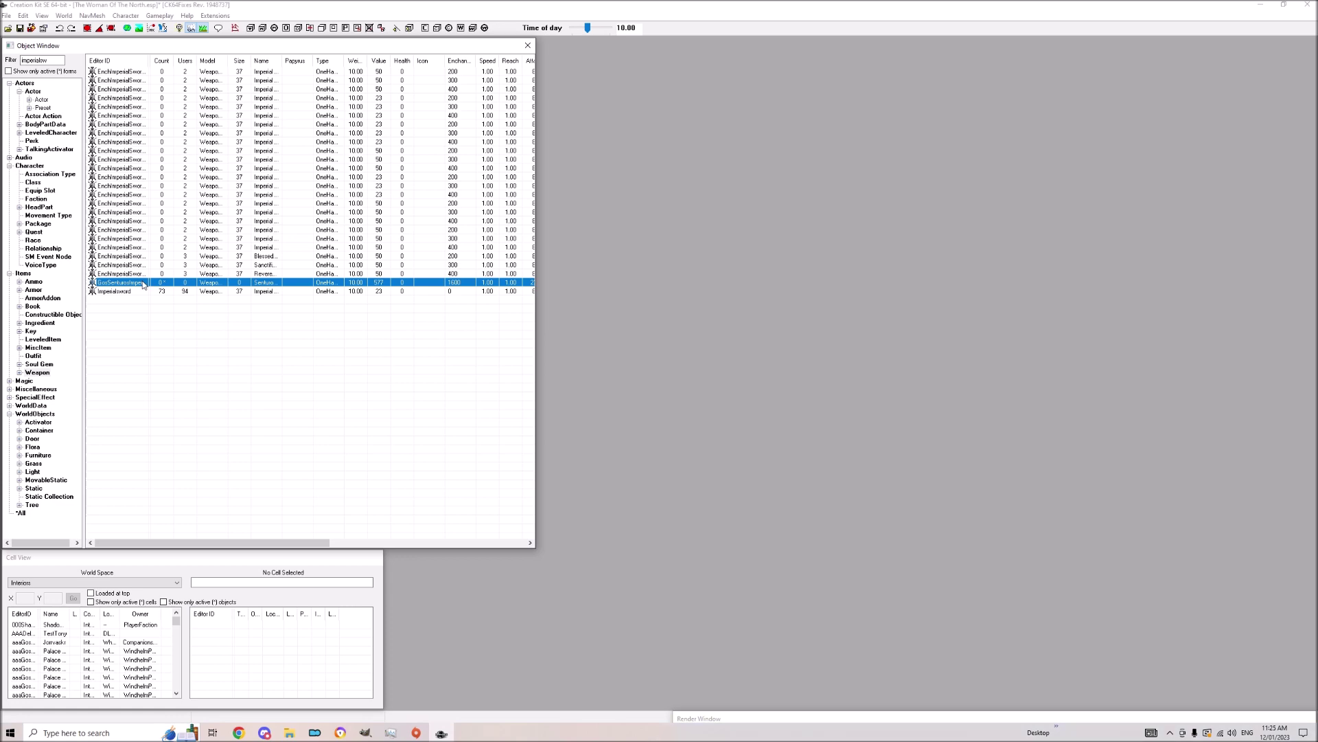
Reopen GosSenturosImperialsword, replace its Damage with 27, and confirm with OK.
{"action": "double_click", "coordinate": [128, 284]}
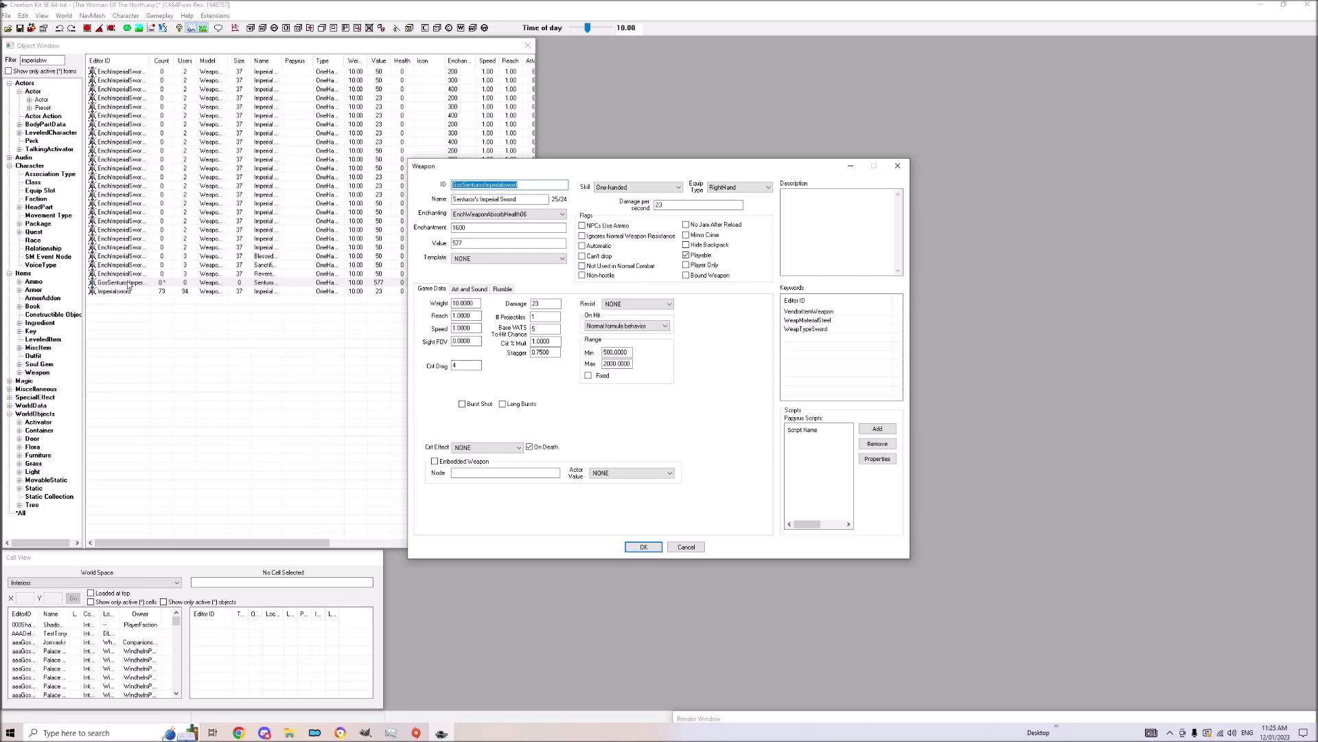
{"action": "left_click", "coordinate": [497, 194]}
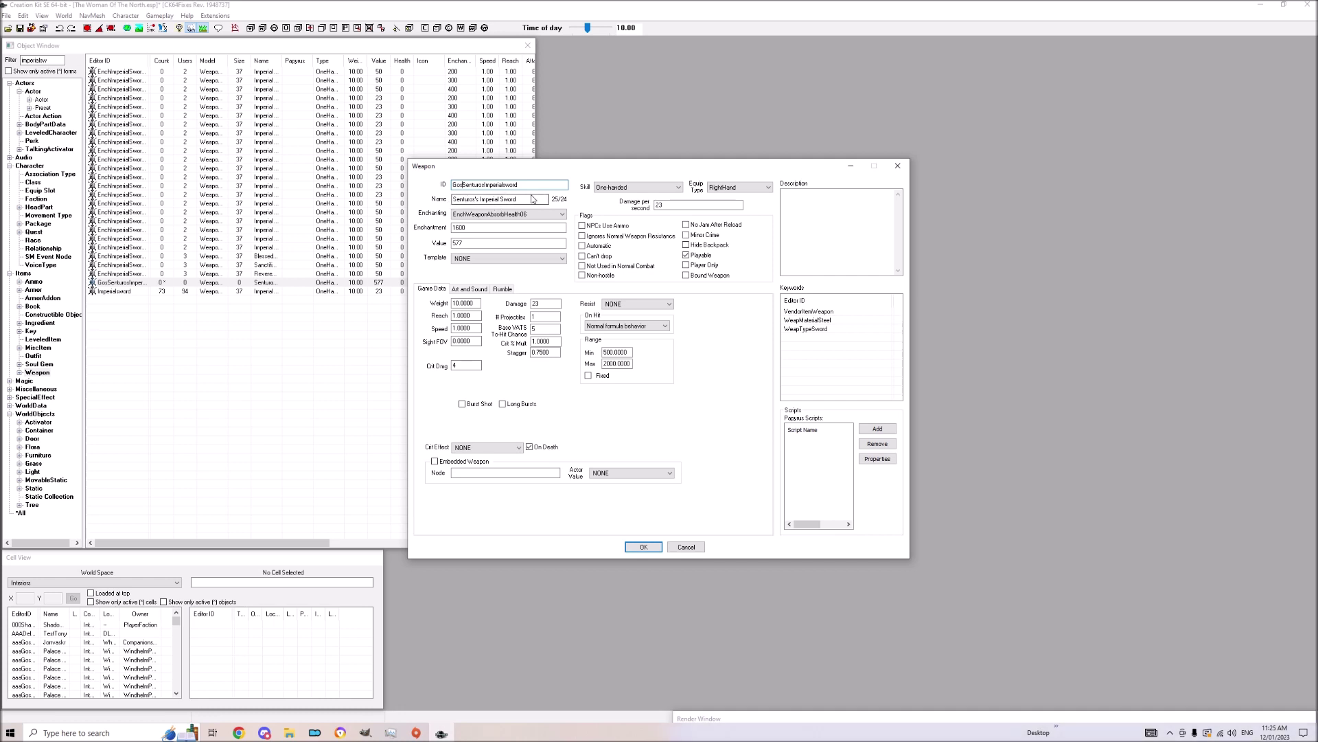
{"action": "left_click_drag", "start_coordinate": [542, 199], "coordinate": [450, 199]}
{"action": "double_click", "coordinate": [546, 302]}
{"action": "type", "text": "1000"}
{"action": "key", "text": "BackSpace"}
{"action": "key", "text": "BackSpace"}
{"action": "key", "text": "BackSpace"}
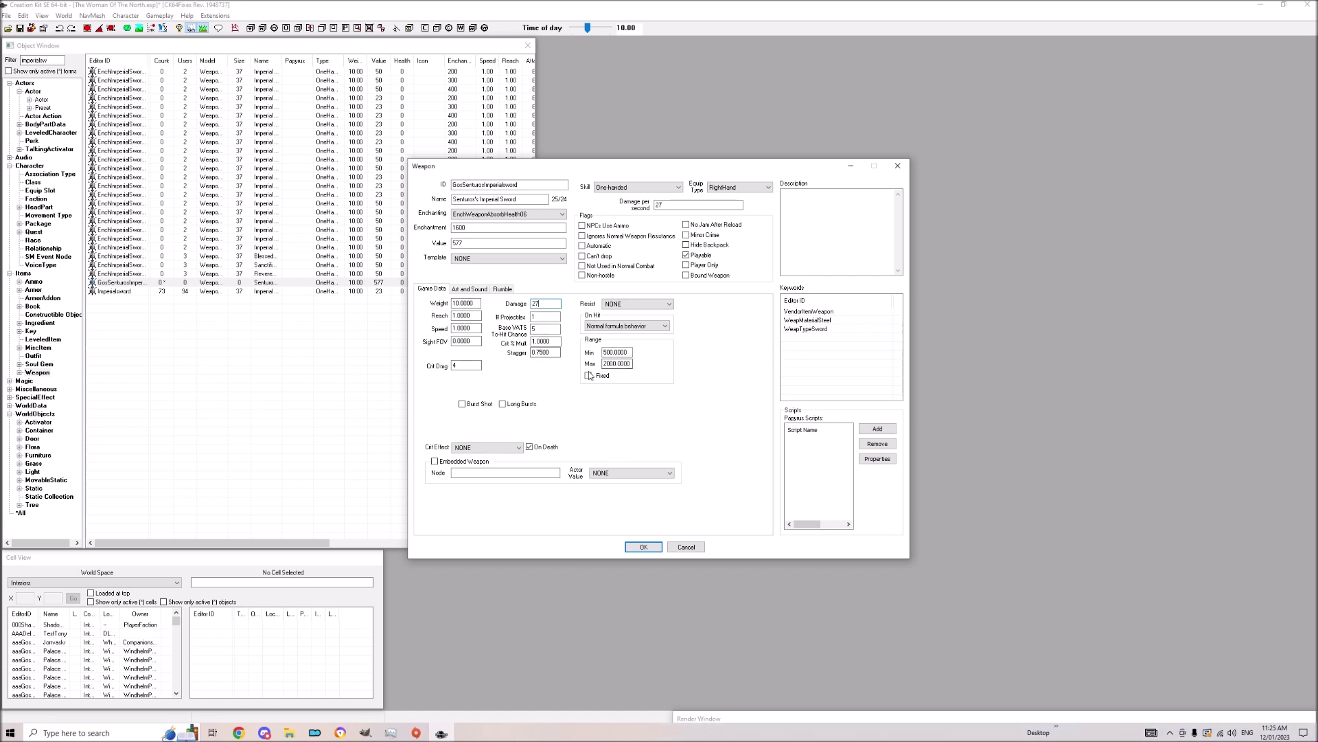
{"action": "left_click", "coordinate": [644, 547]}
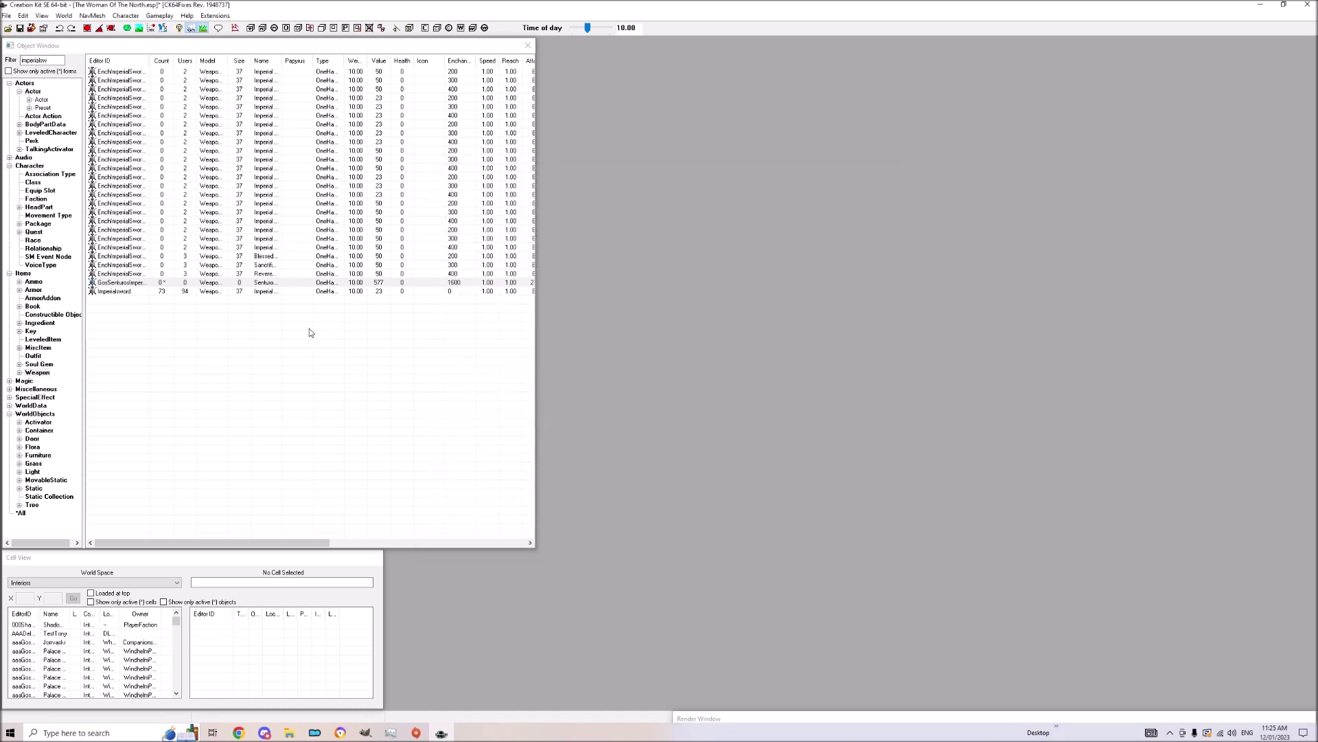
{"action": "double_click", "coordinate": [127, 282]}
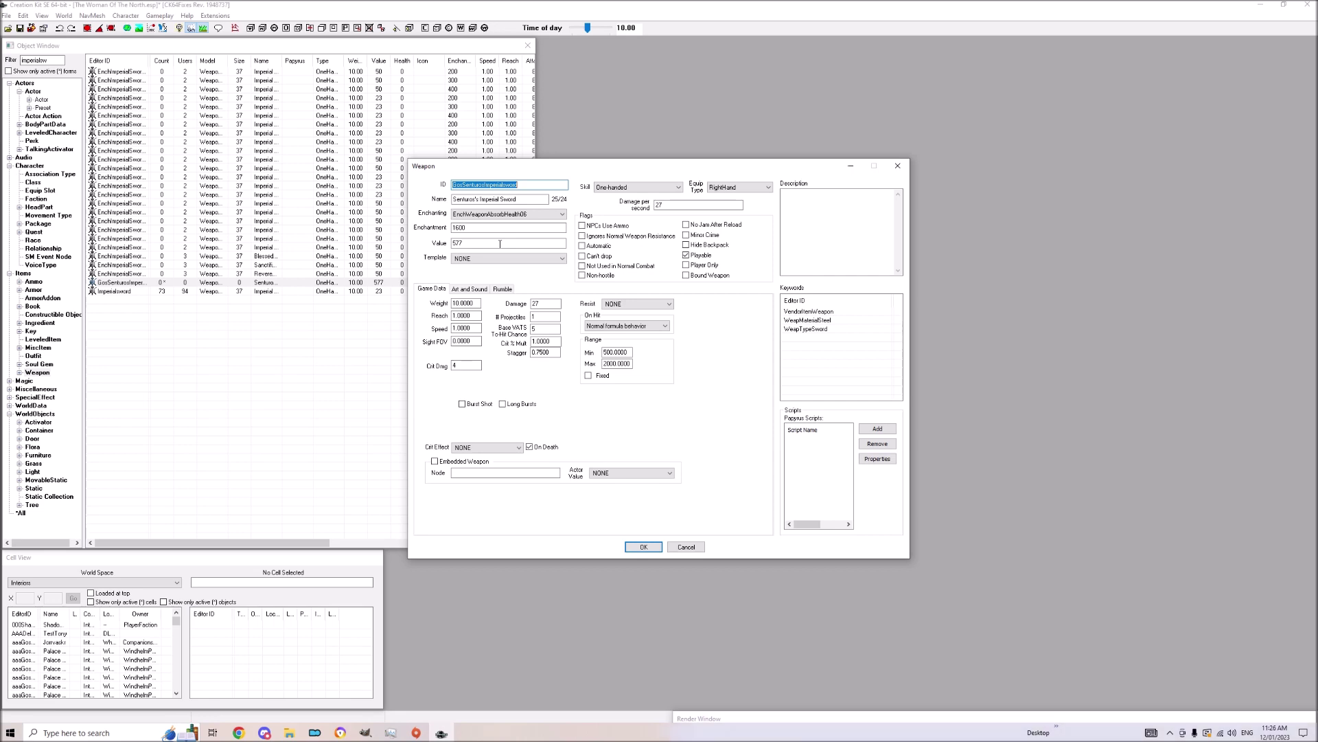
Switch the sword record to the Art and Sound tab to view its model path.
{"action": "left_click", "coordinate": [474, 289]}
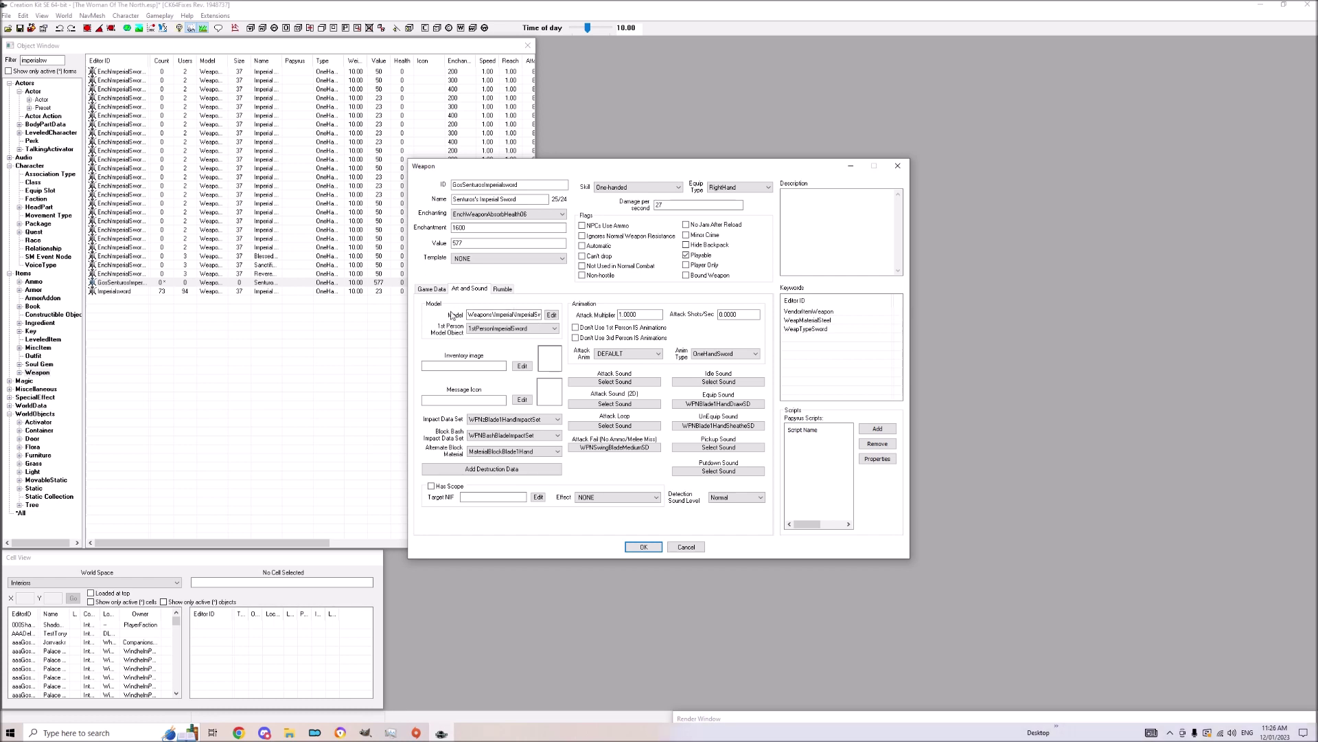
Restore the ImperialSword.nif model path, preview it, then browse for a replacement mesh.
{"action": "left_click_drag", "start_coordinate": [467, 316], "coordinate": [542, 316]}
{"action": "key", "text": "Delete"}
{"action": "key", "text": "ctrl+z"}
{"action": "left_click", "coordinate": [552, 314]}
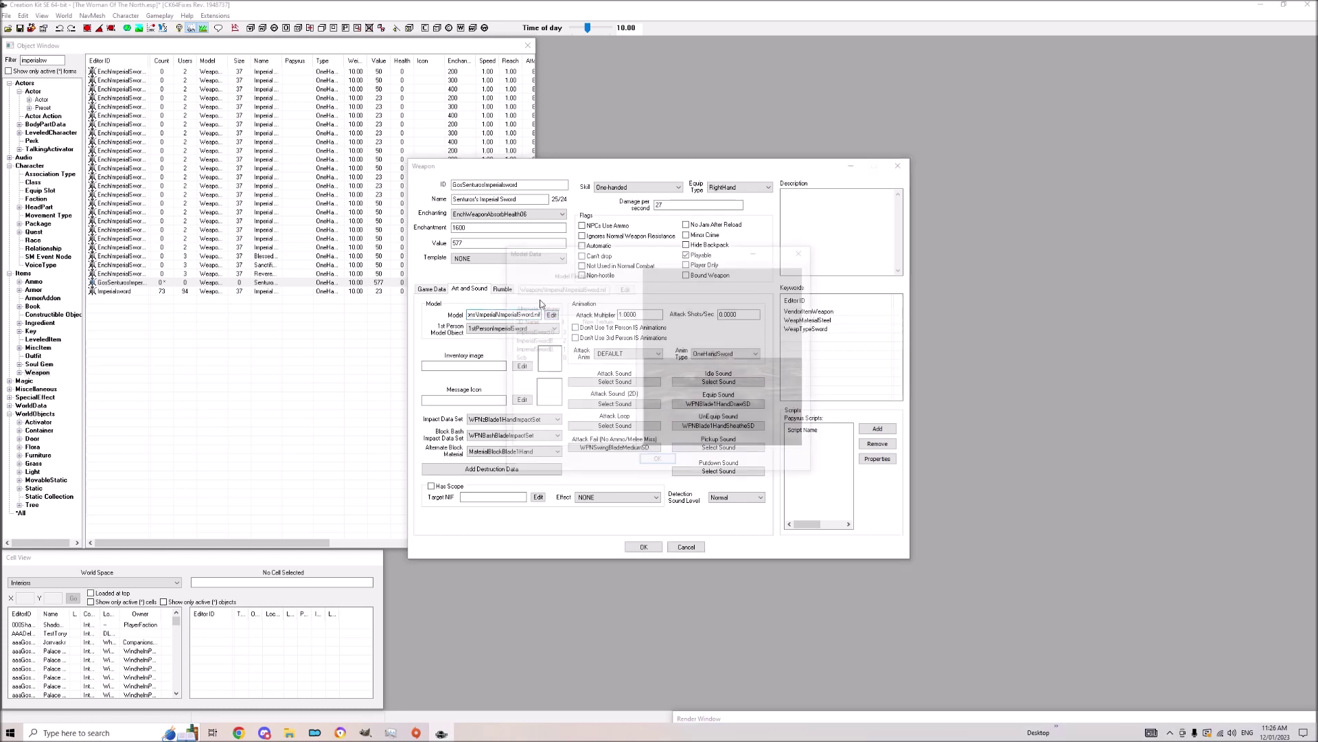
{"action": "mouse_move", "coordinate": [665, 324]}
{"action": "left_mouse_down"}
{"action": "mouse_move", "coordinate": [653, 412]}
{"action": "mouse_move", "coordinate": [728, 384]}
{"action": "mouse_move", "coordinate": [680, 343]}
{"action": "left_mouse_up"}
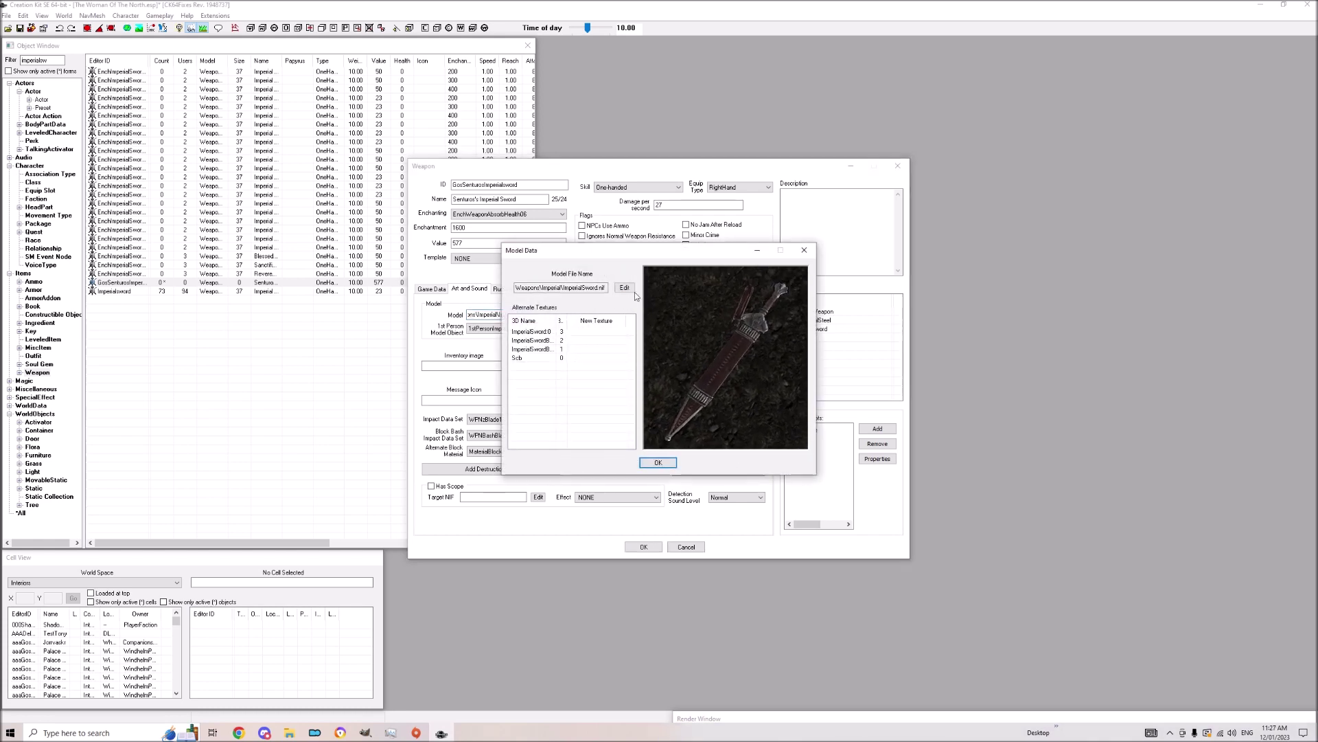
{"action": "key", "text": "Escape"}
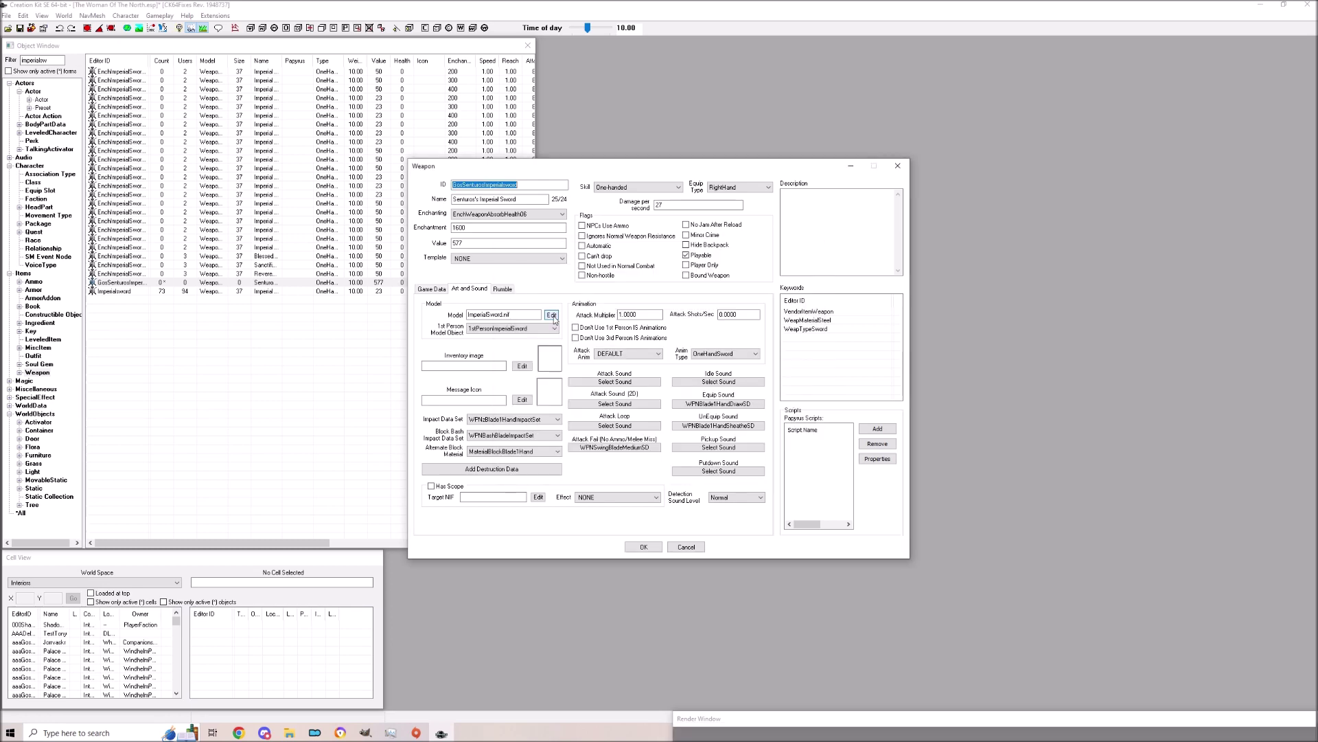
{"action": "left_click", "coordinate": [549, 315]}
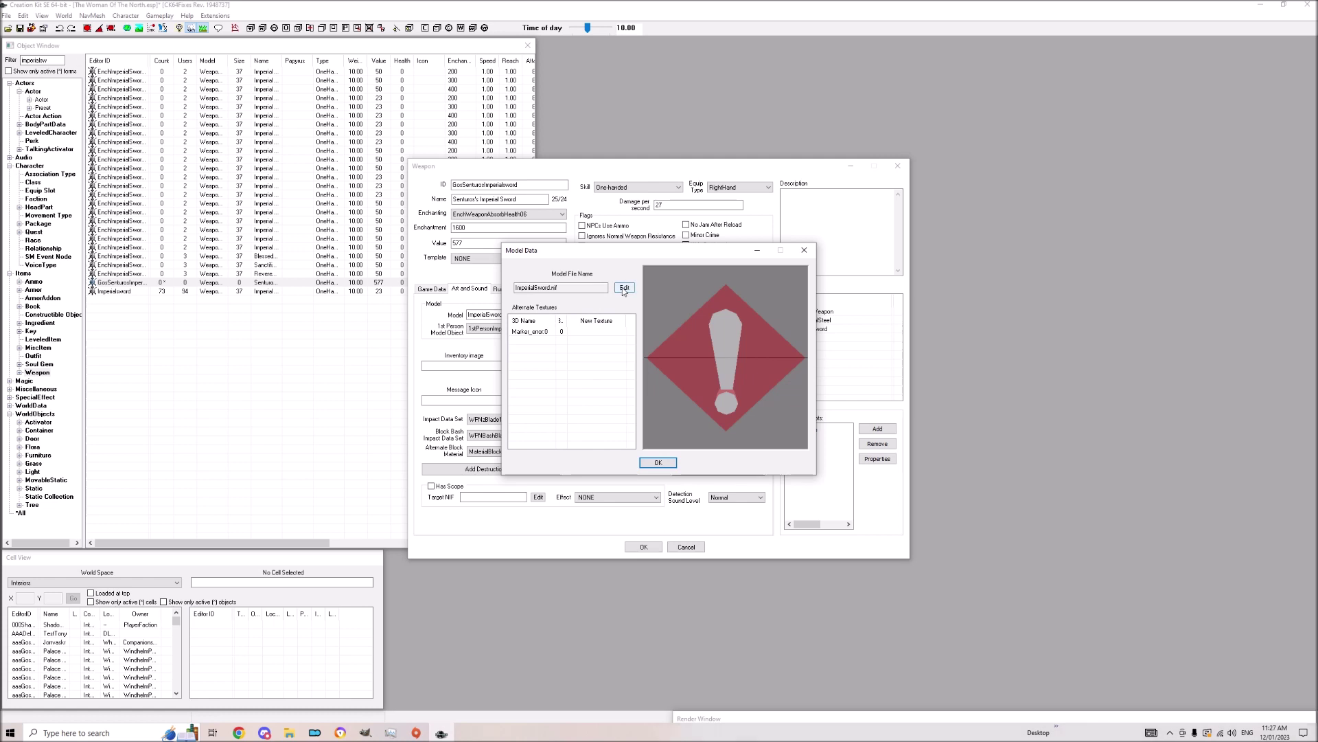
{"action": "left_click", "coordinate": [624, 287]}
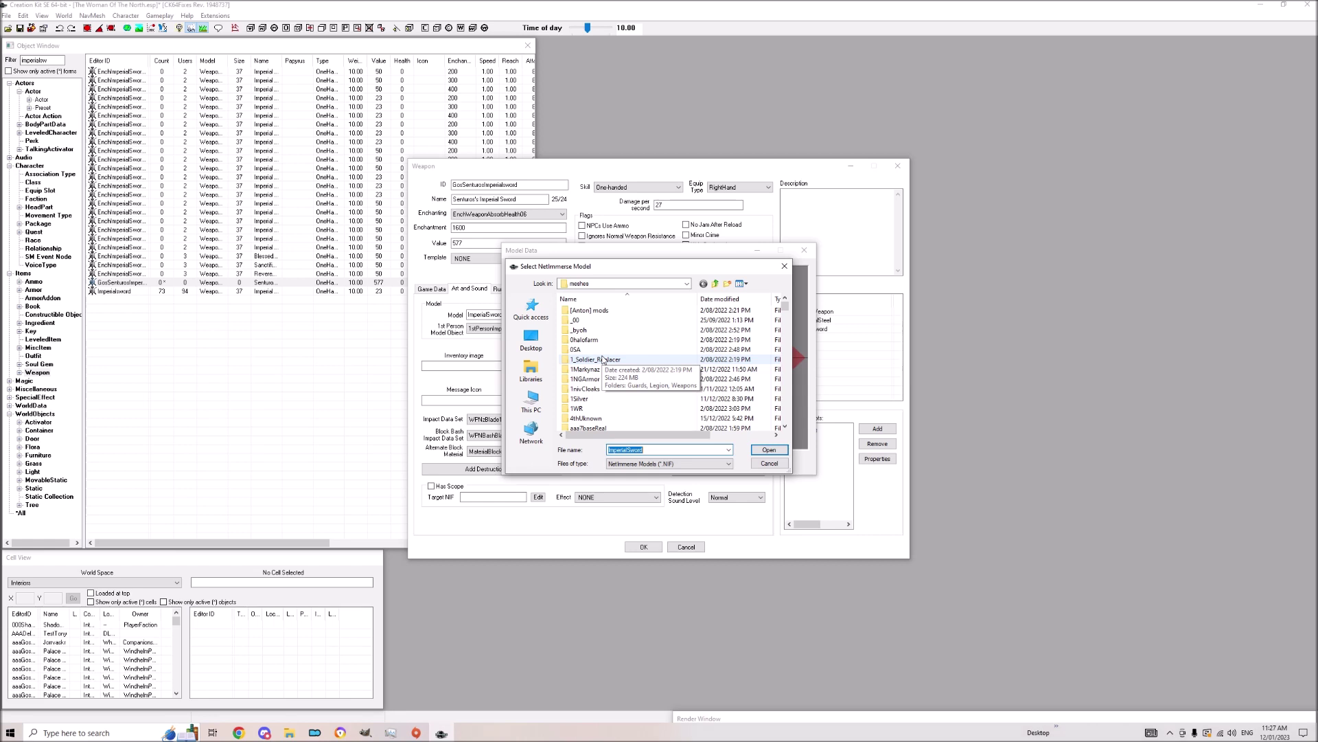
Browse into Armor_Replacer\2_Legion and try the ImpSword mesh as the model.
{"action": "left_click", "coordinate": [603, 359]}
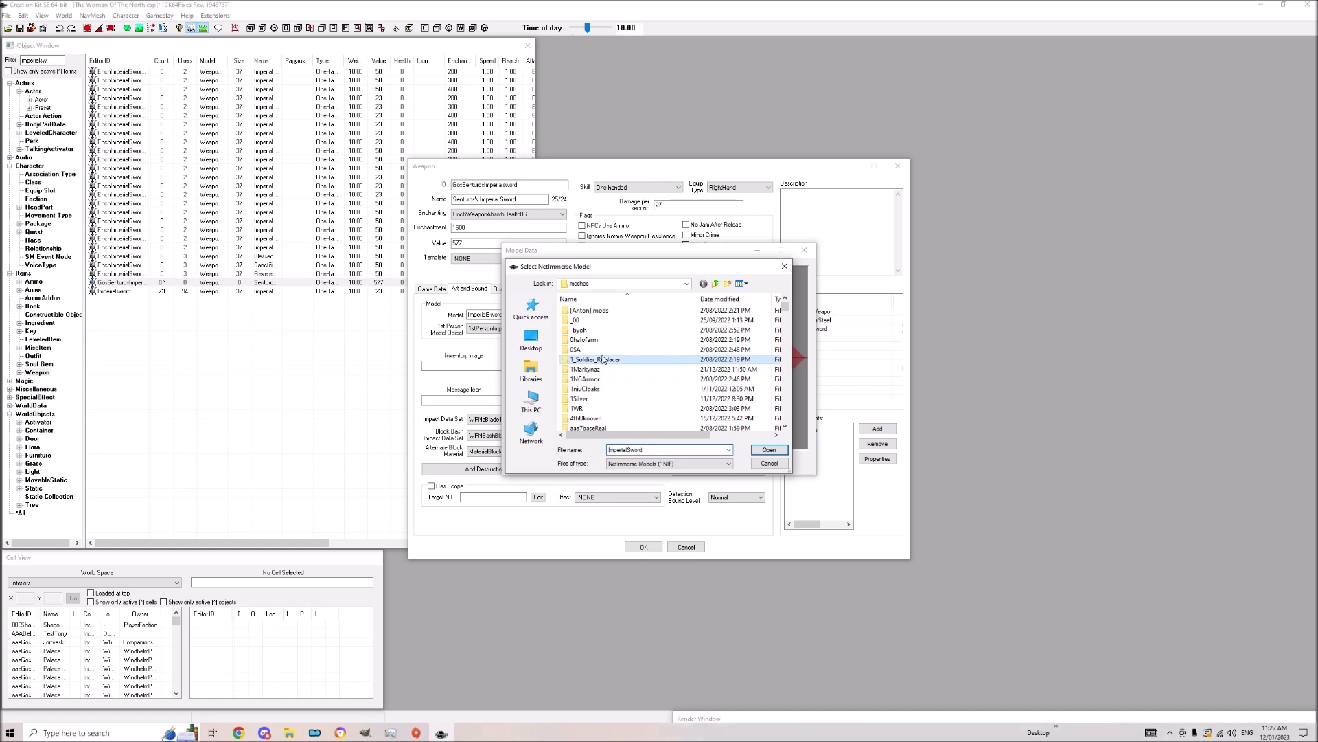
{"action": "type", "text": "ar"}
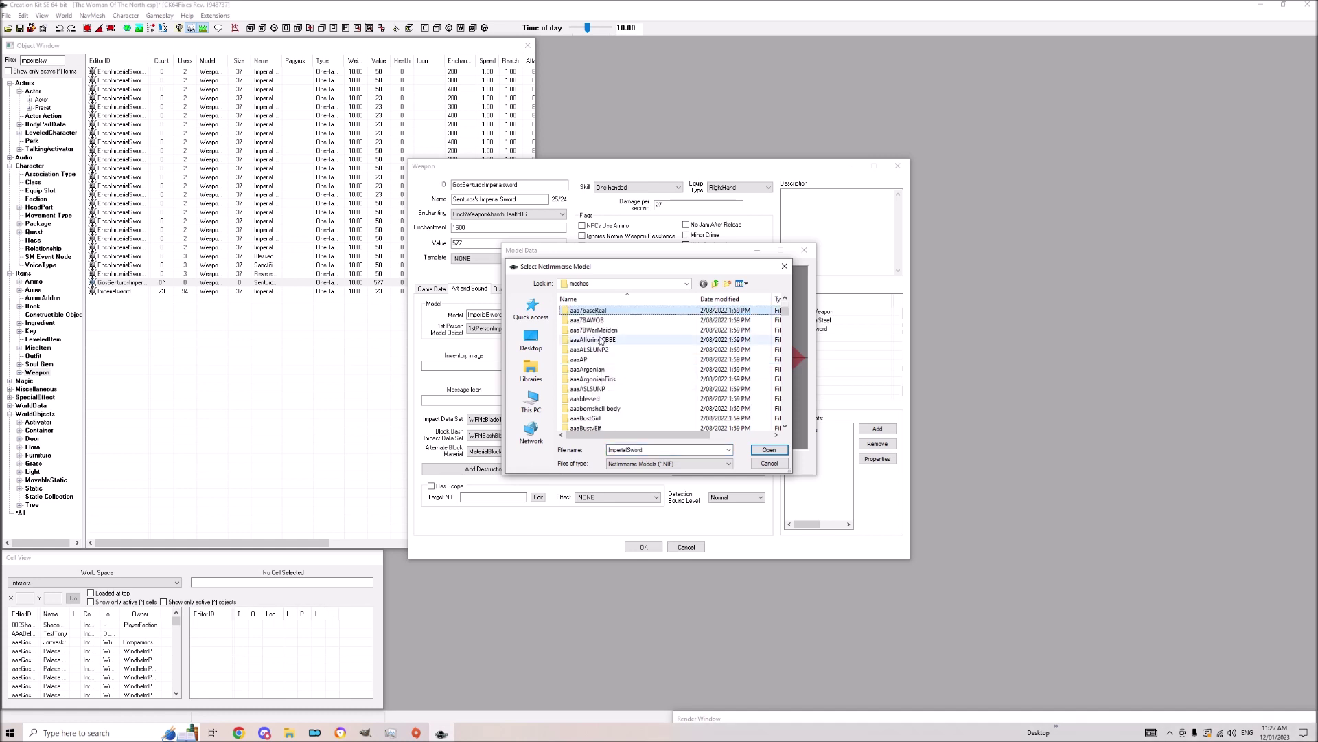
{"action": "type", "text": "m"}
{"action": "double_click", "coordinate": [591, 340]}
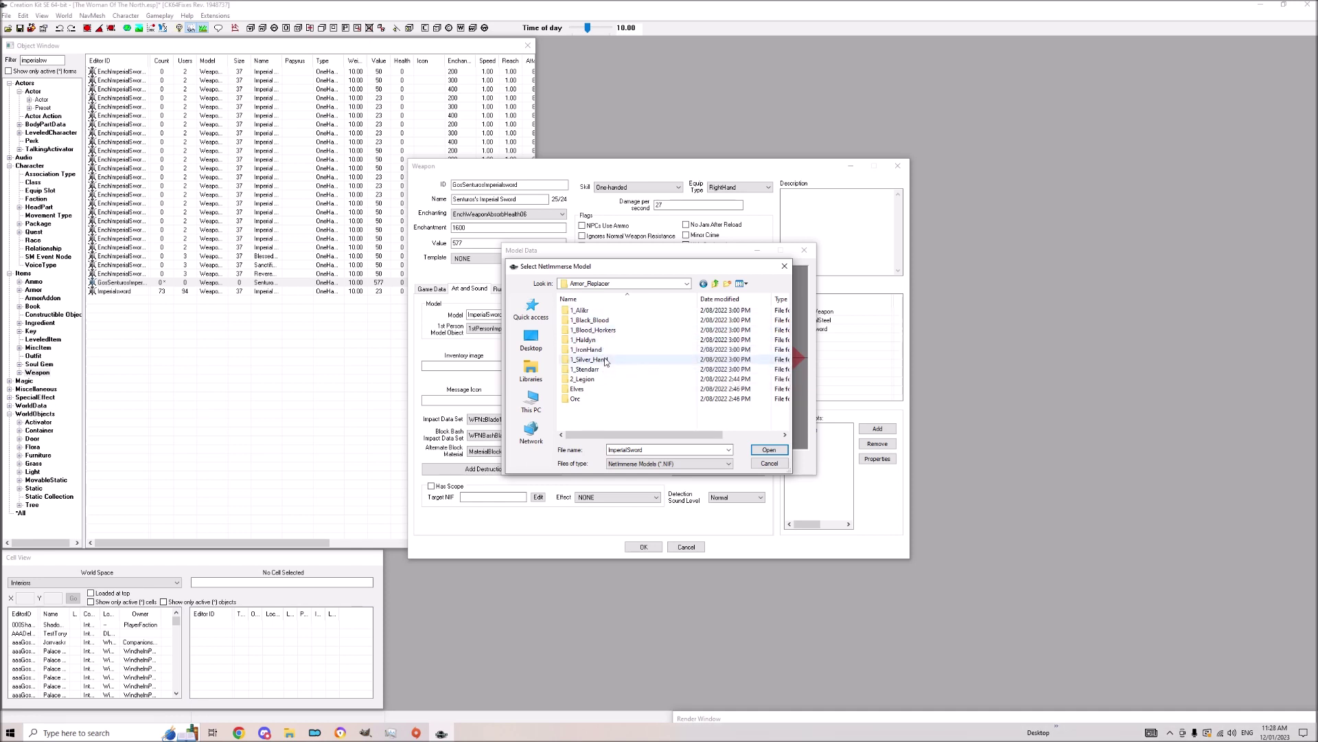
{"action": "double_click", "coordinate": [596, 379]}
{"action": "scroll", "coordinate": [598, 381], "scroll_direction": "down", "scroll_amount": 2}
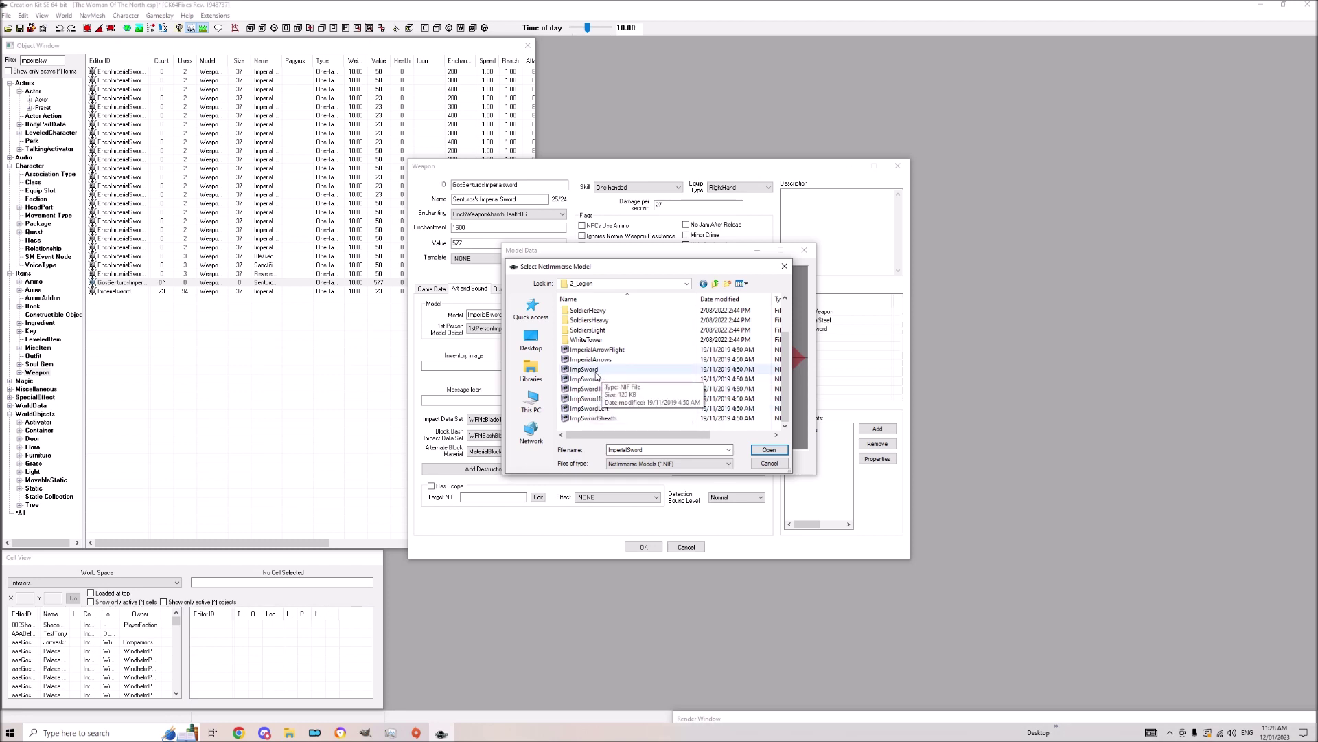
{"action": "double_click", "coordinate": [595, 371]}
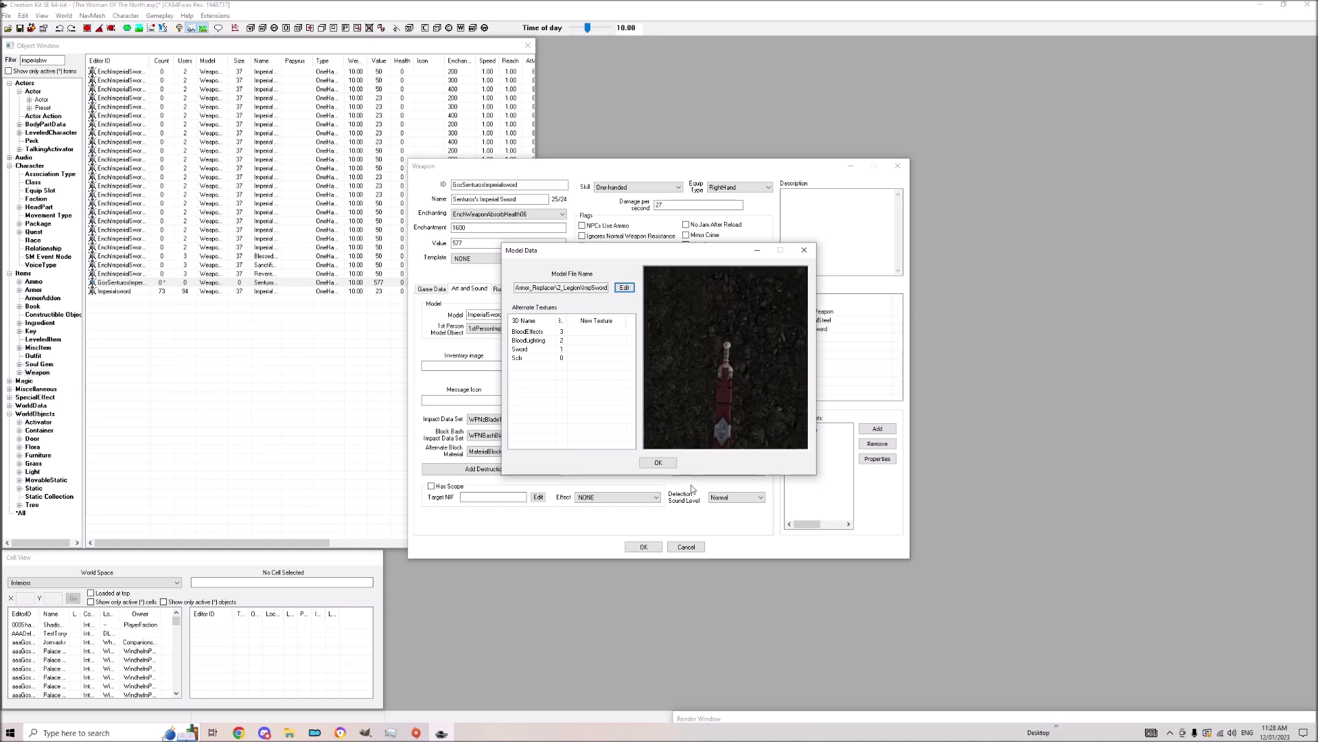
{"action": "scroll", "coordinate": [717, 393], "scroll_direction": "up", "scroll_amount": 3}
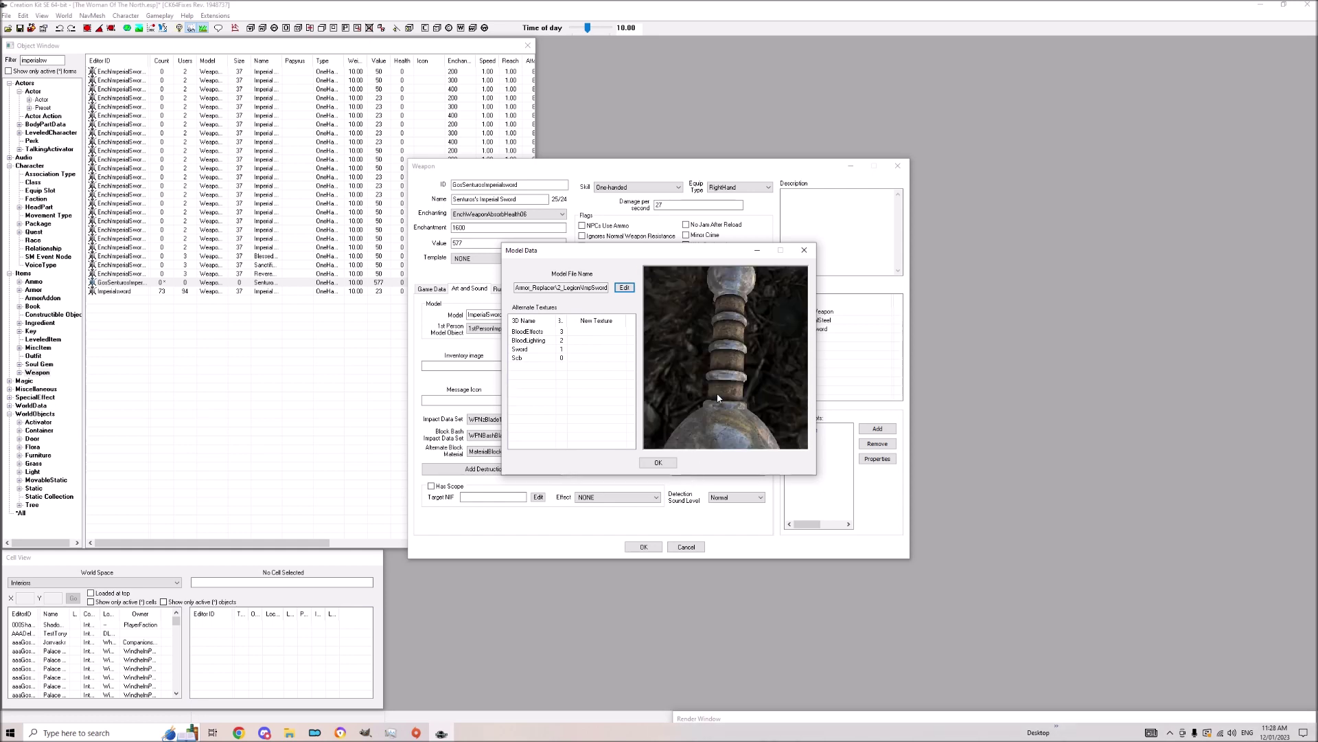
Try the ImpSword1 mesh, then the PenitusOculatus PenitusSword mesh instead.
{"action": "left_click", "coordinate": [624, 287]}
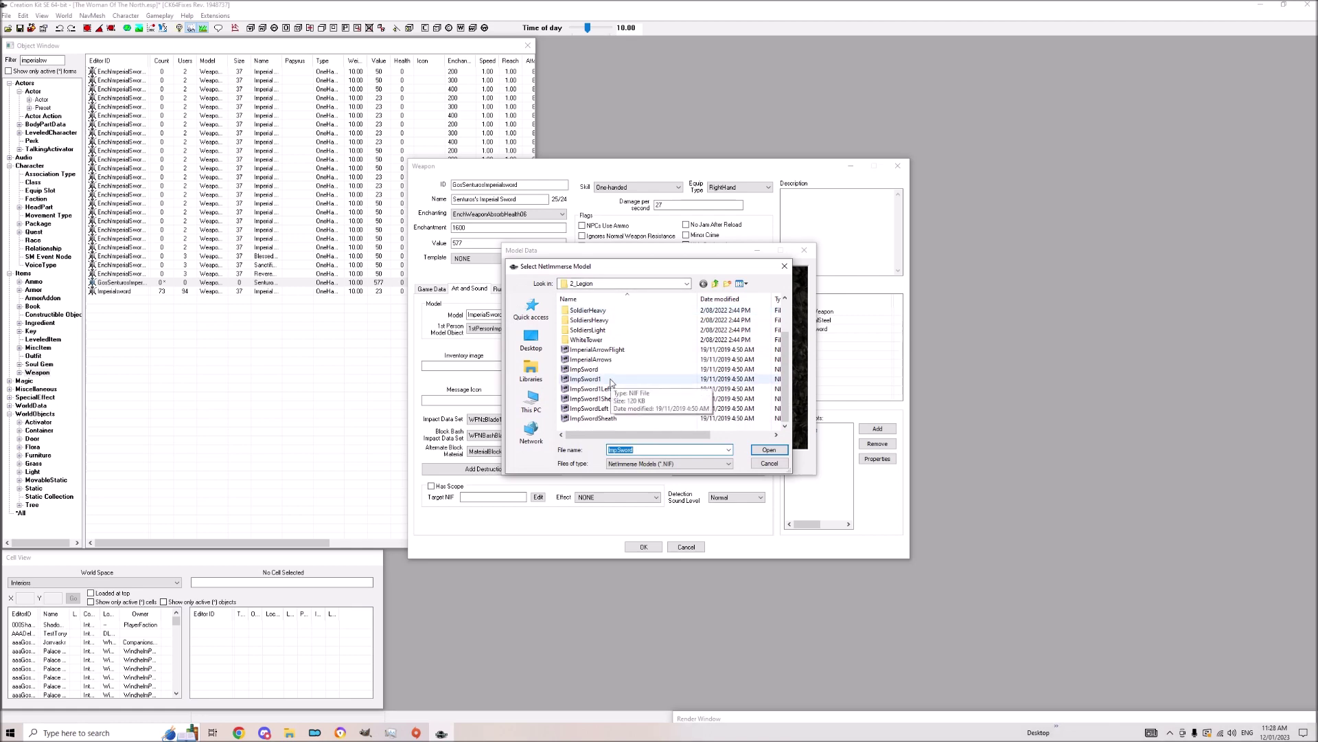
{"action": "double_click", "coordinate": [610, 380]}
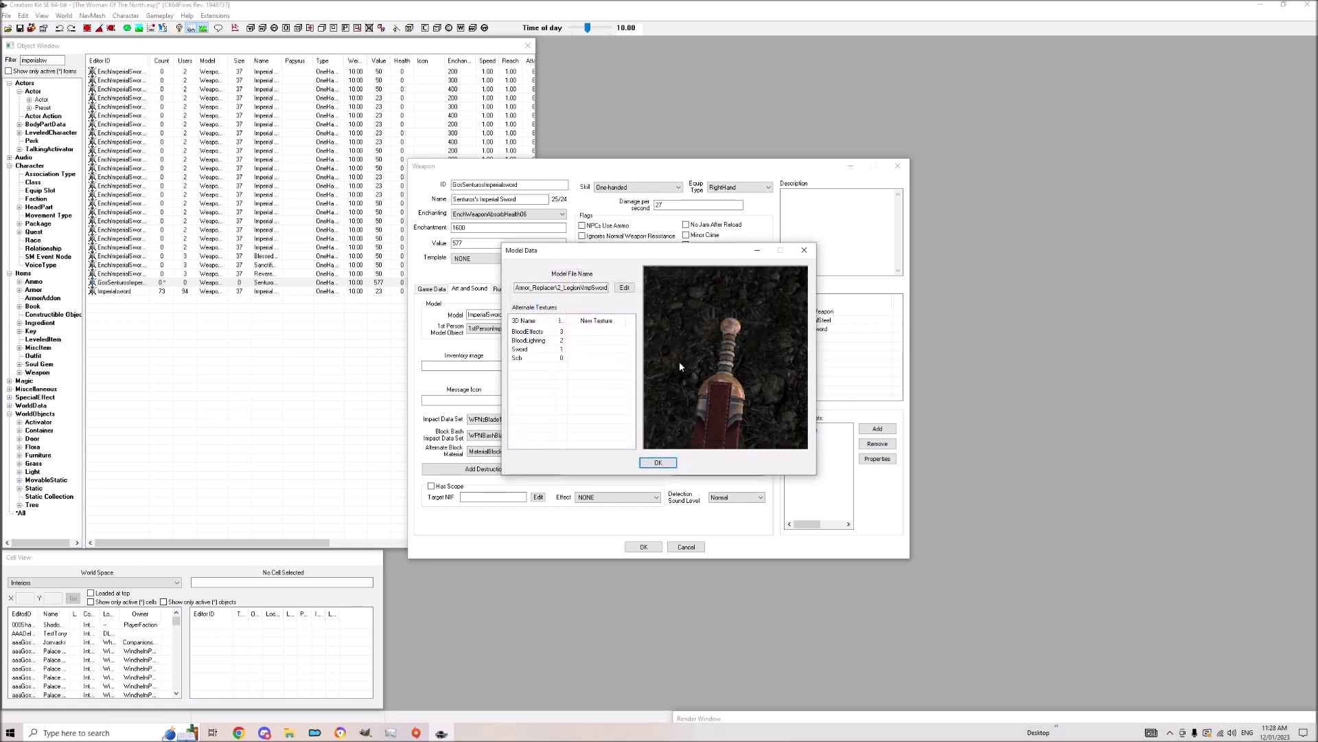
{"action": "left_click", "coordinate": [632, 289]}
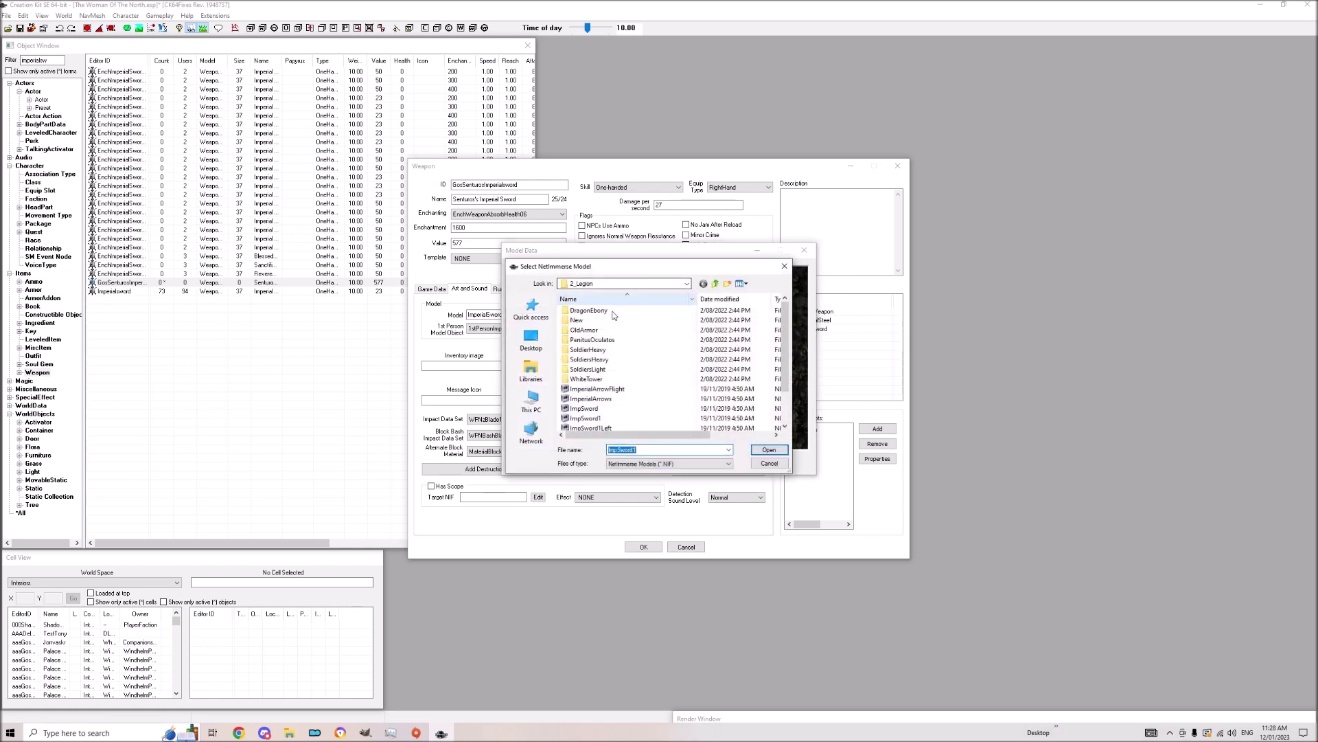
{"action": "double_click", "coordinate": [604, 341]}
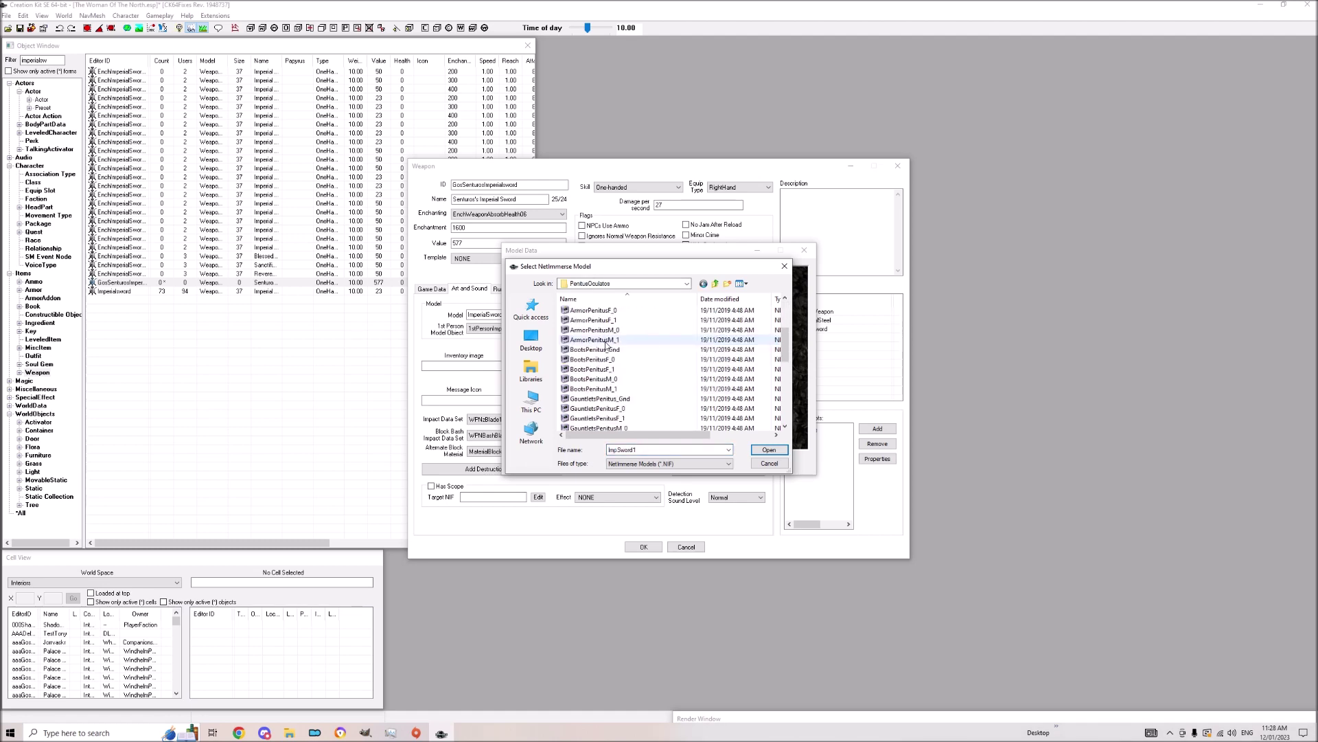
{"action": "scroll", "coordinate": [604, 344], "scroll_direction": "down", "scroll_amount": 5}
{"action": "double_click", "coordinate": [603, 398]}
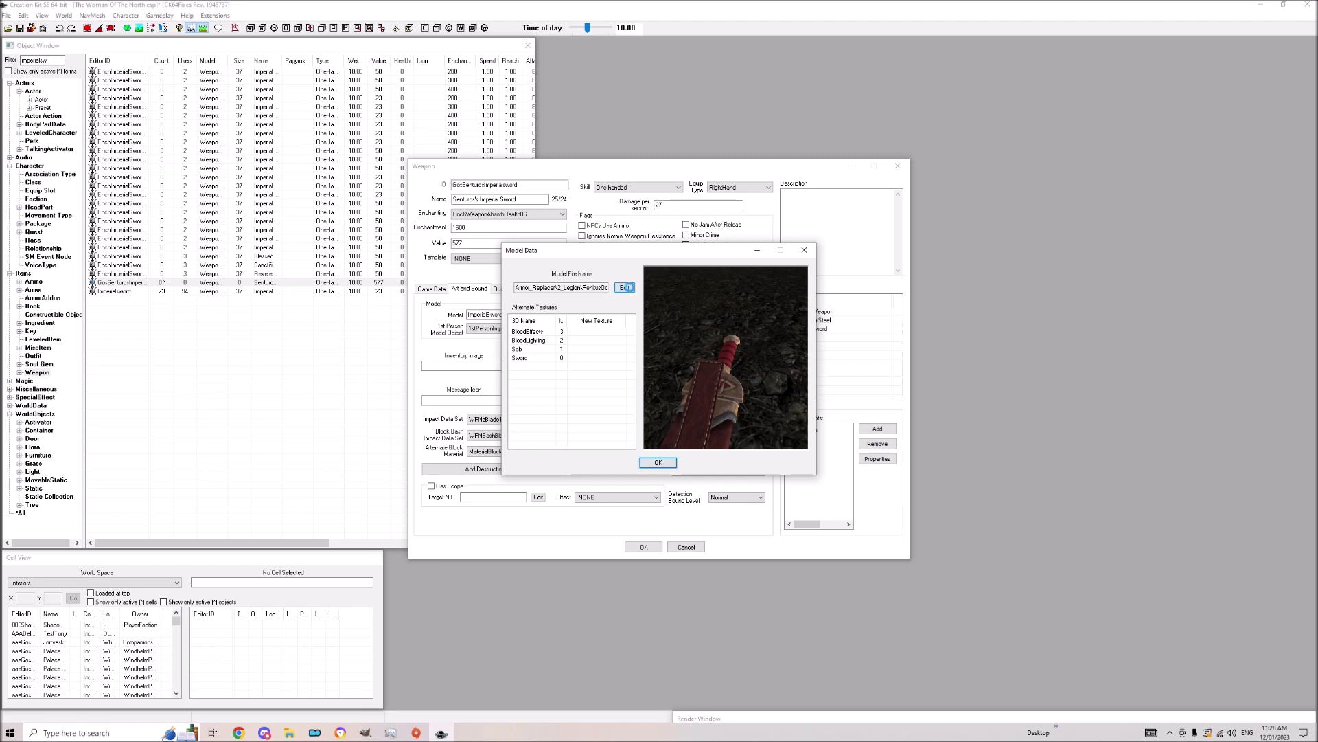
Pick the OfficerSword mesh from 2_Legion\WhiteTower and accept it as the model.
{"action": "left_click", "coordinate": [626, 287]}
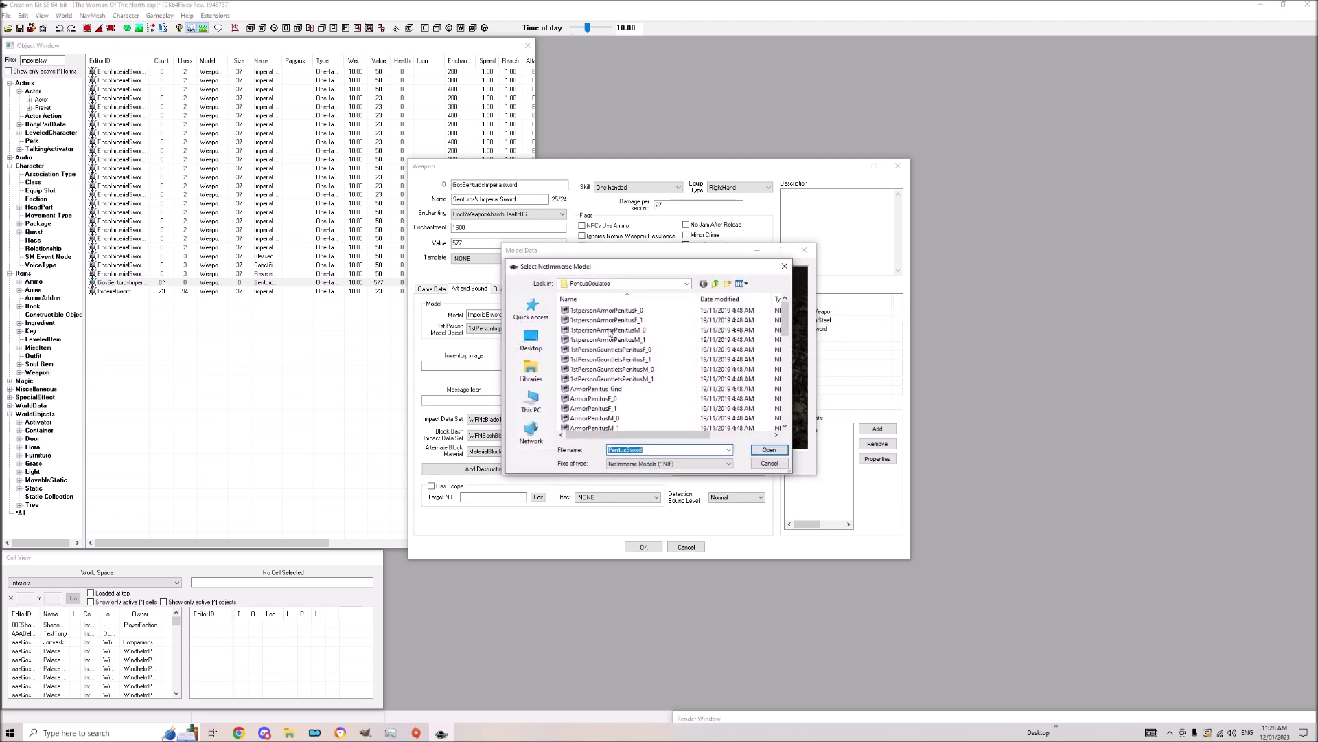
{"action": "left_click", "coordinate": [687, 284]}
{"action": "left_click", "coordinate": [640, 502]}
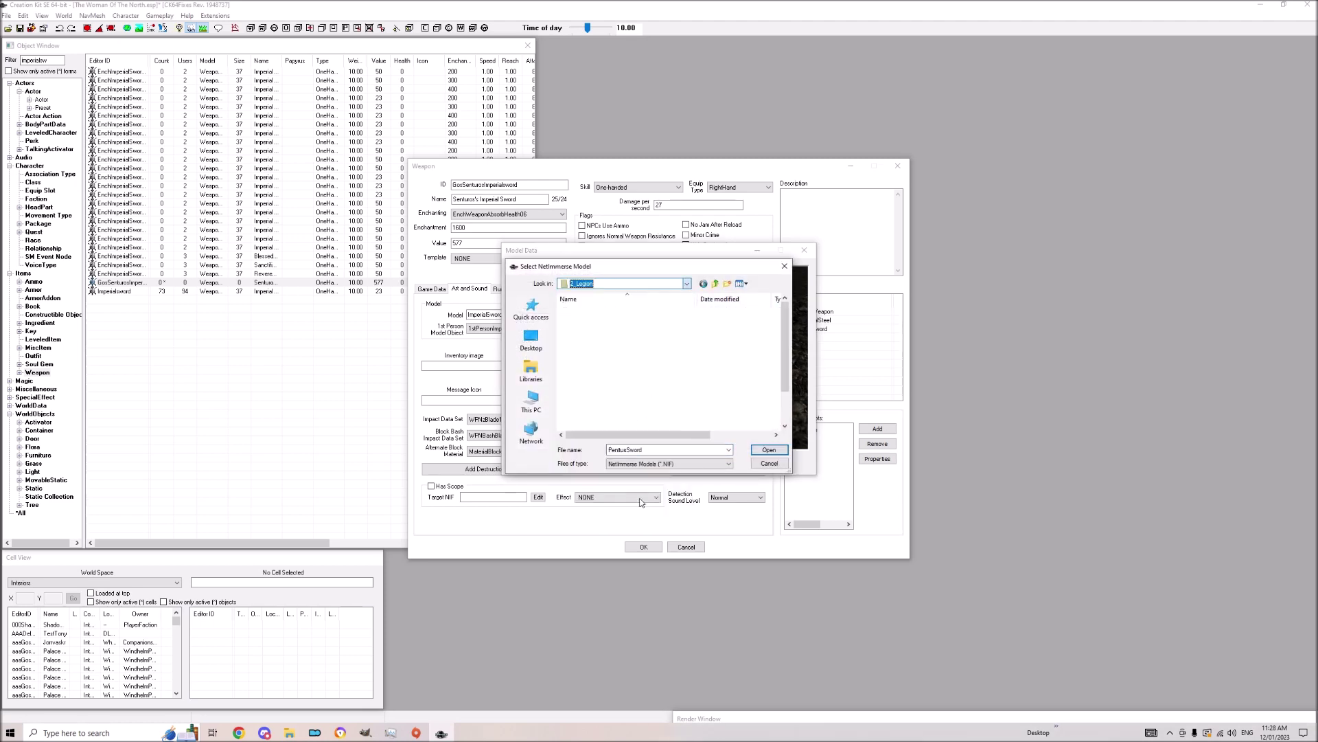
{"action": "double_click", "coordinate": [618, 372]}
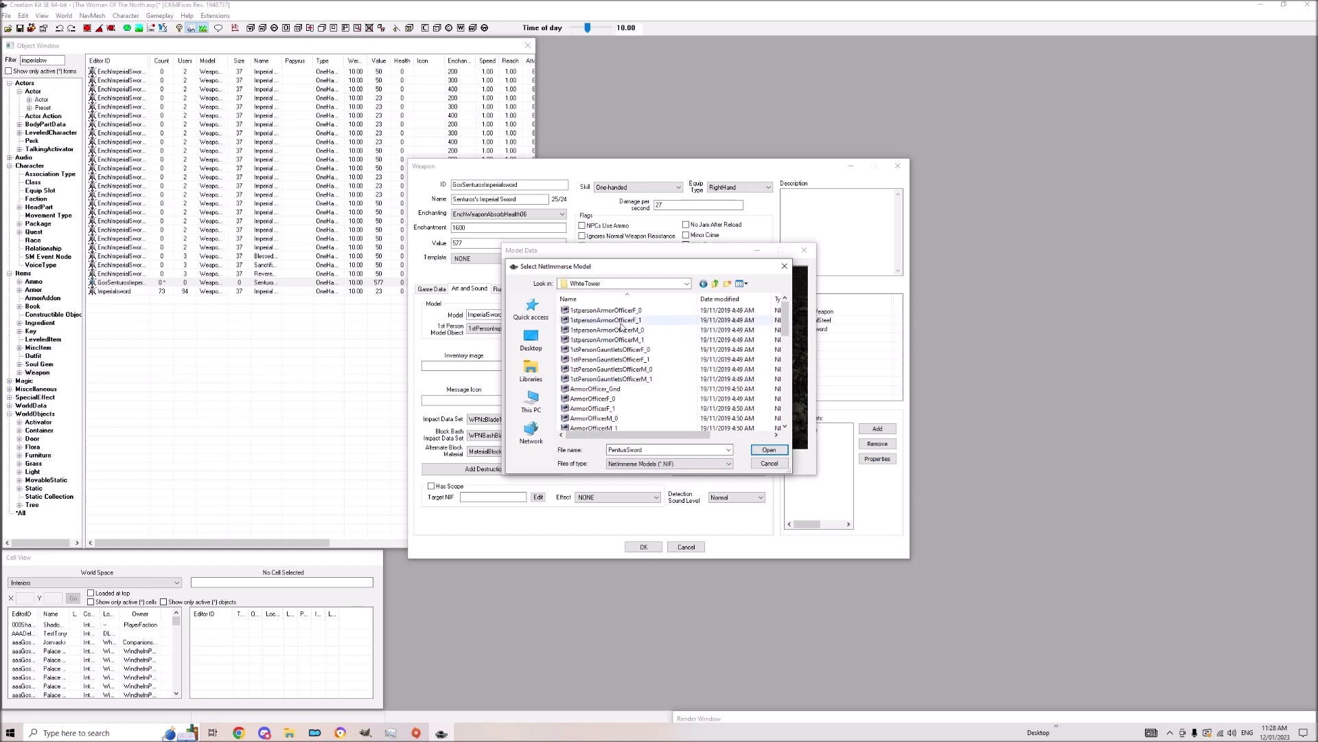
{"action": "scroll", "coordinate": [622, 326], "scroll_direction": "down", "scroll_amount": 8}
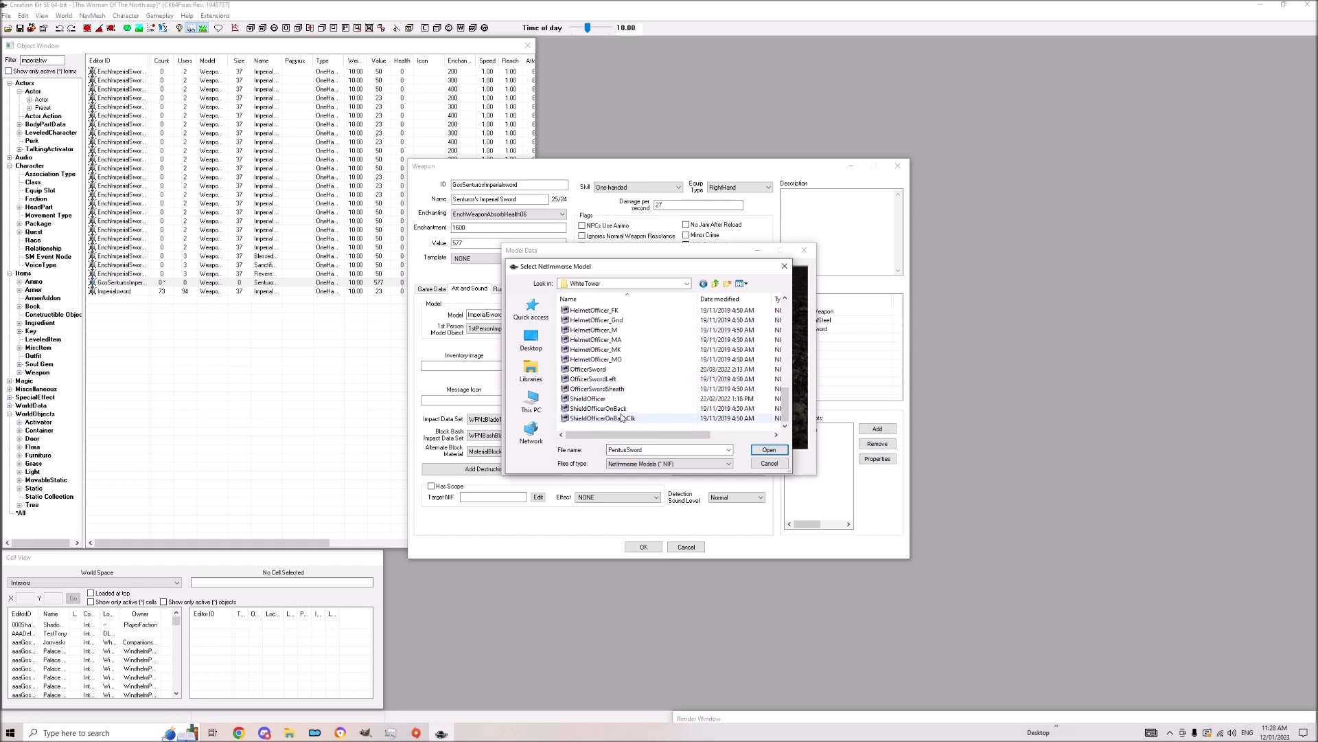
{"action": "double_click", "coordinate": [613, 371]}
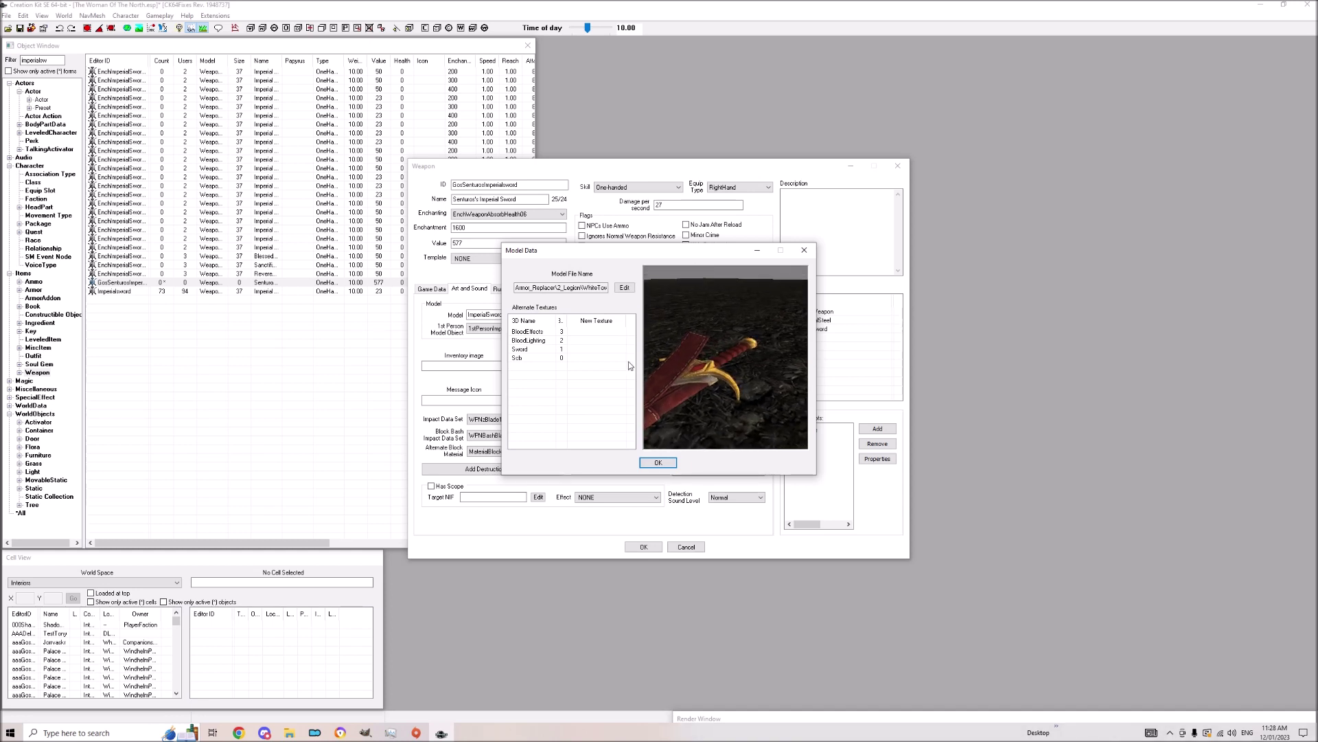
{"action": "scroll", "coordinate": [693, 369], "scroll_direction": "up", "scroll_amount": 5}
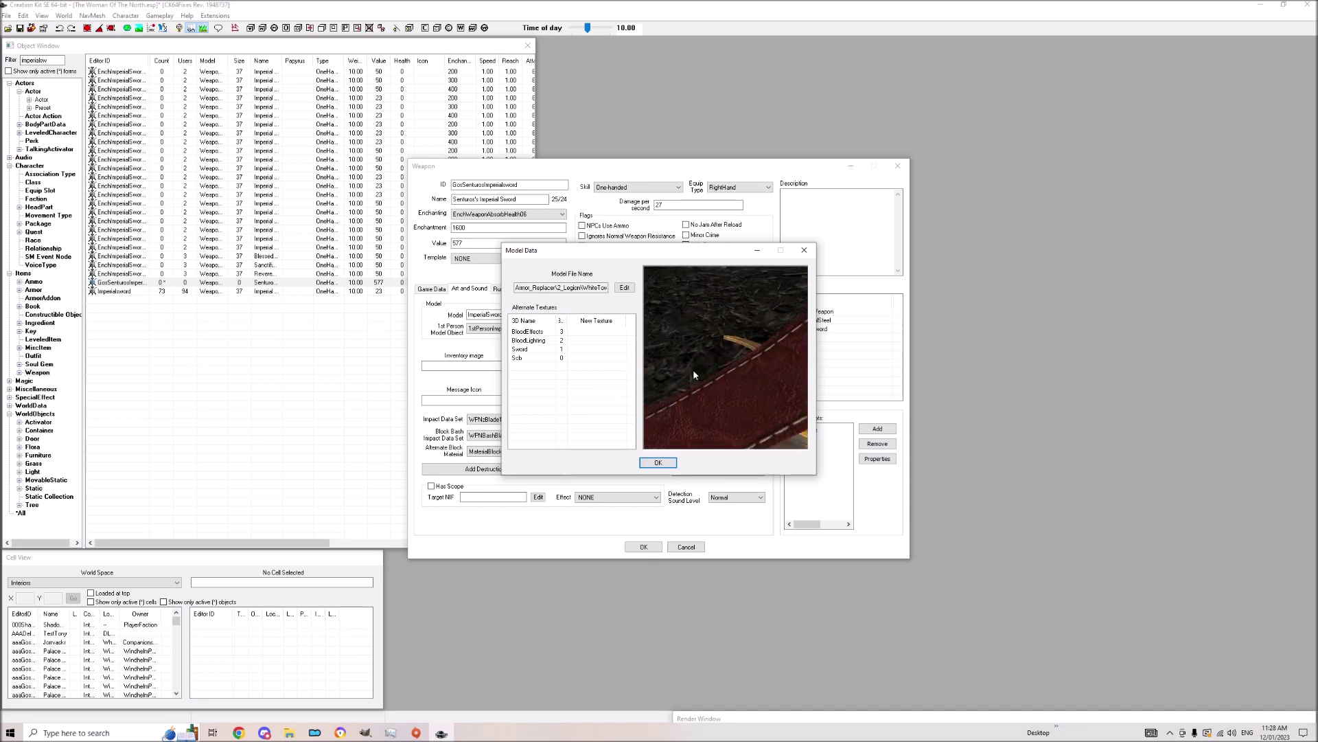
{"action": "scroll", "coordinate": [690, 367], "scroll_direction": "down", "scroll_amount": 5}
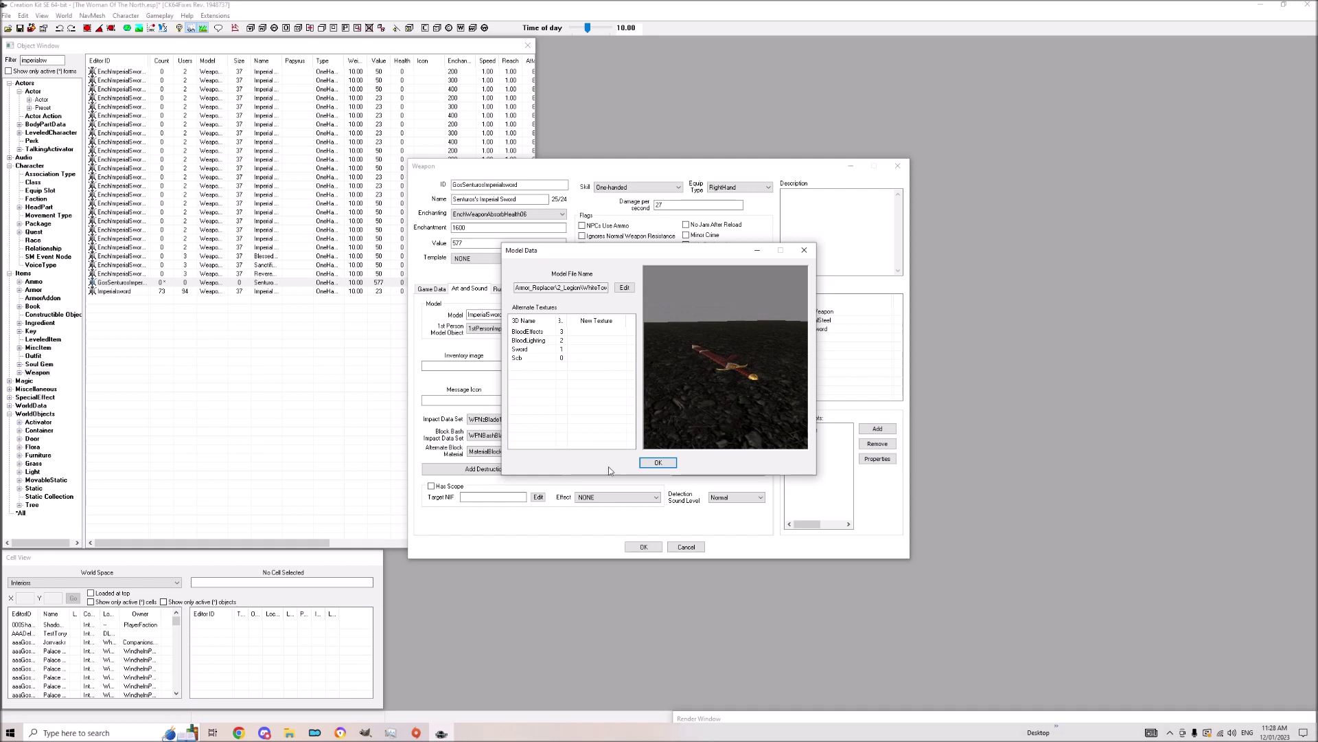
{"action": "left_click", "coordinate": [650, 464]}
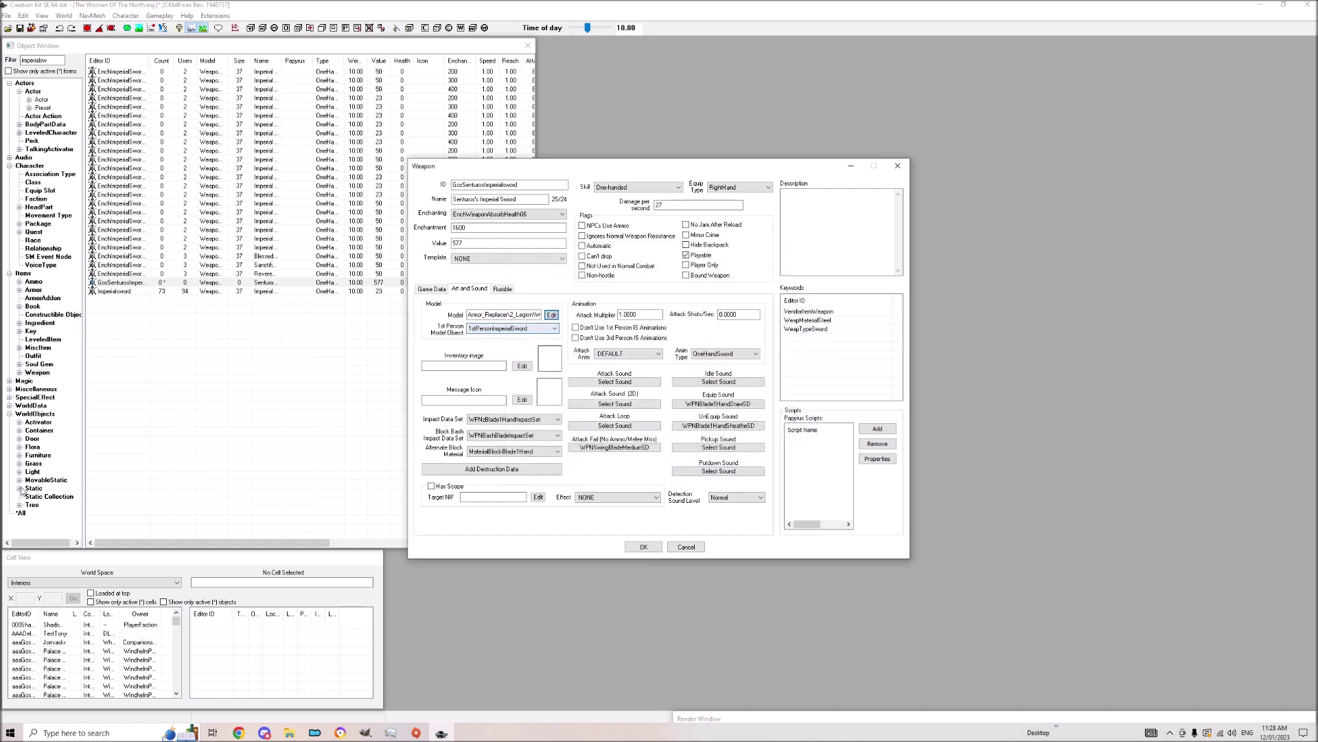
Filter all objects by 'imperial', open 1stPersonImperialSword, and insert 'Senturo' into its ID.
{"action": "left_click", "coordinate": [21, 513]}
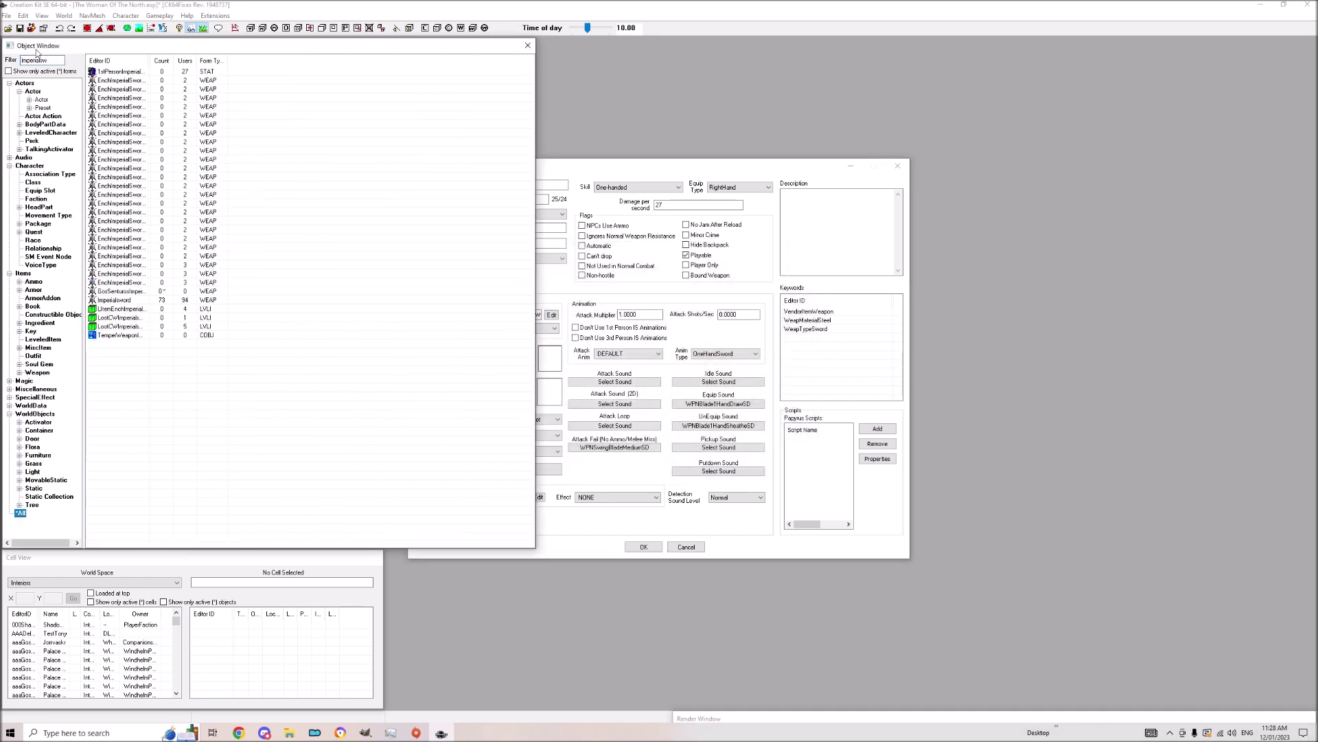
{"action": "left_click", "coordinate": [53, 60]}
{"action": "double_click", "coordinate": [120, 72]}
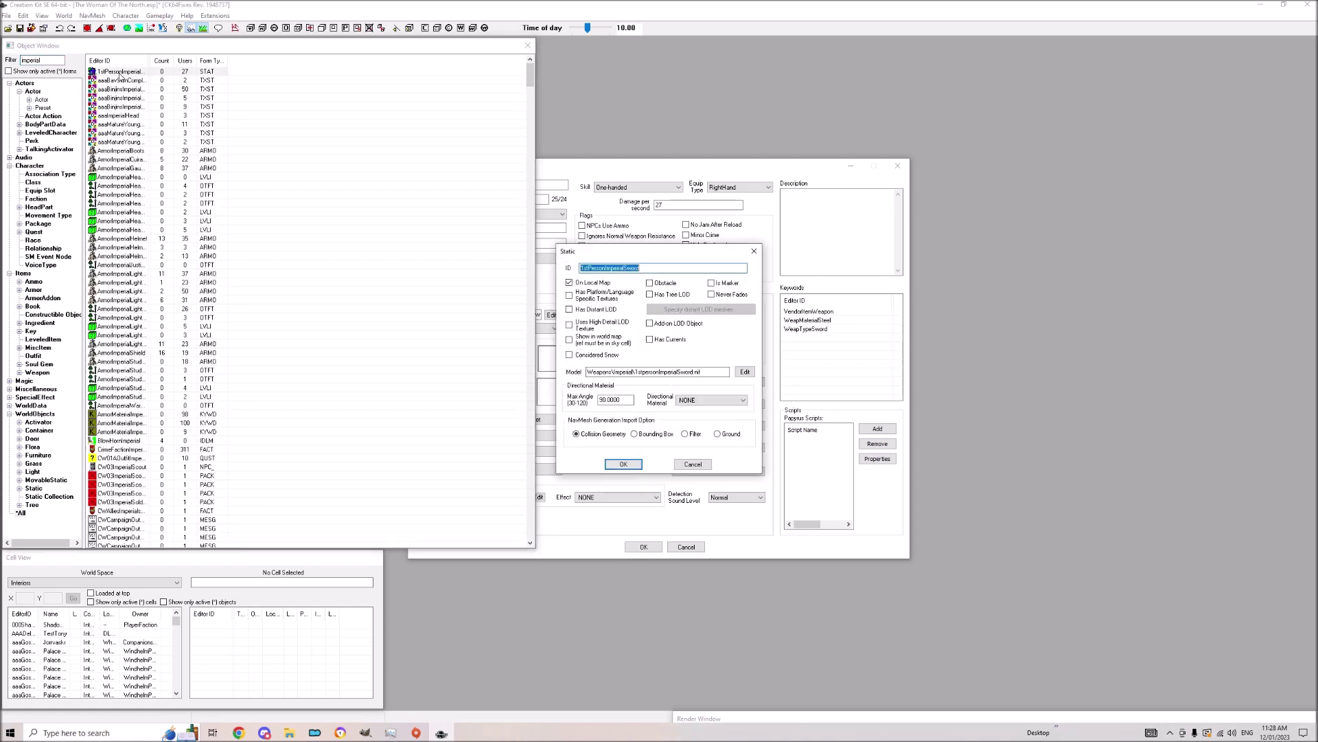
{"action": "left_click", "coordinate": [608, 268]}
{"action": "type", "text": "Senturos"}
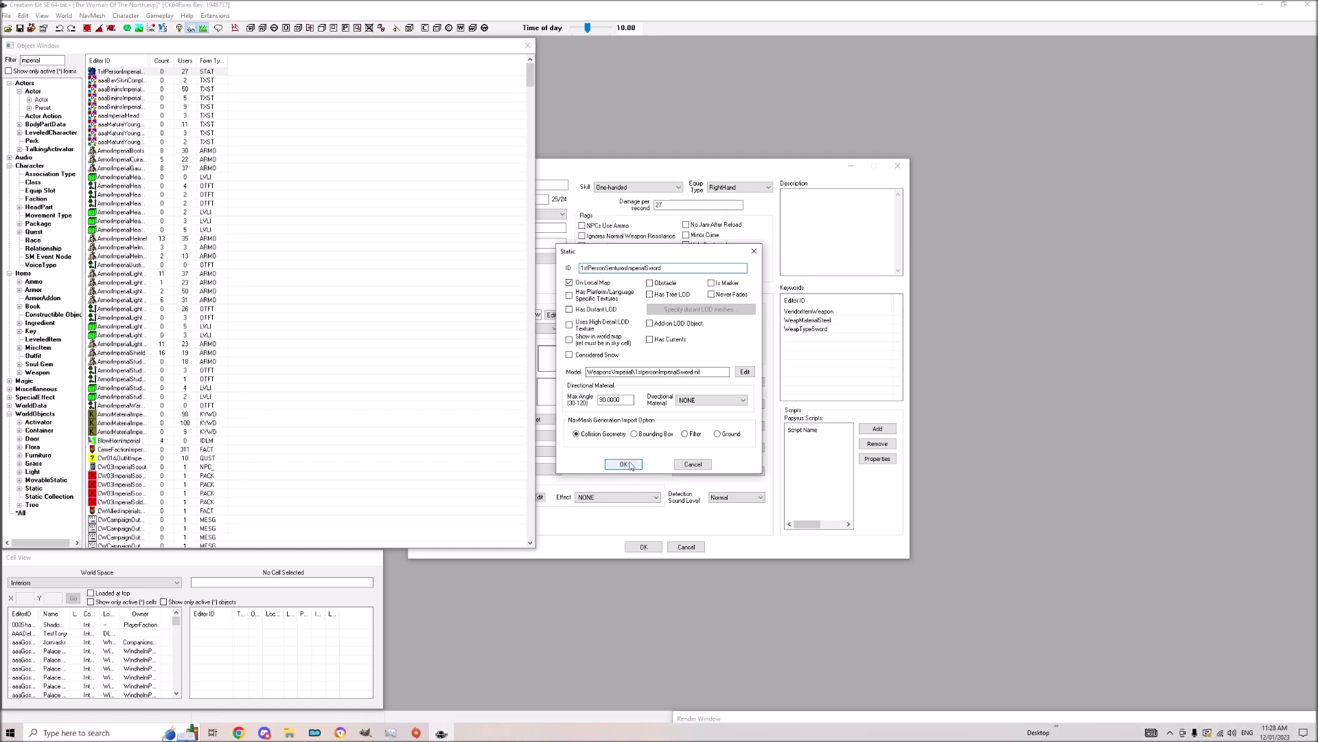
Replace the static's model with the OfficerSword.nif mesh.
{"action": "left_click", "coordinate": [746, 371]}
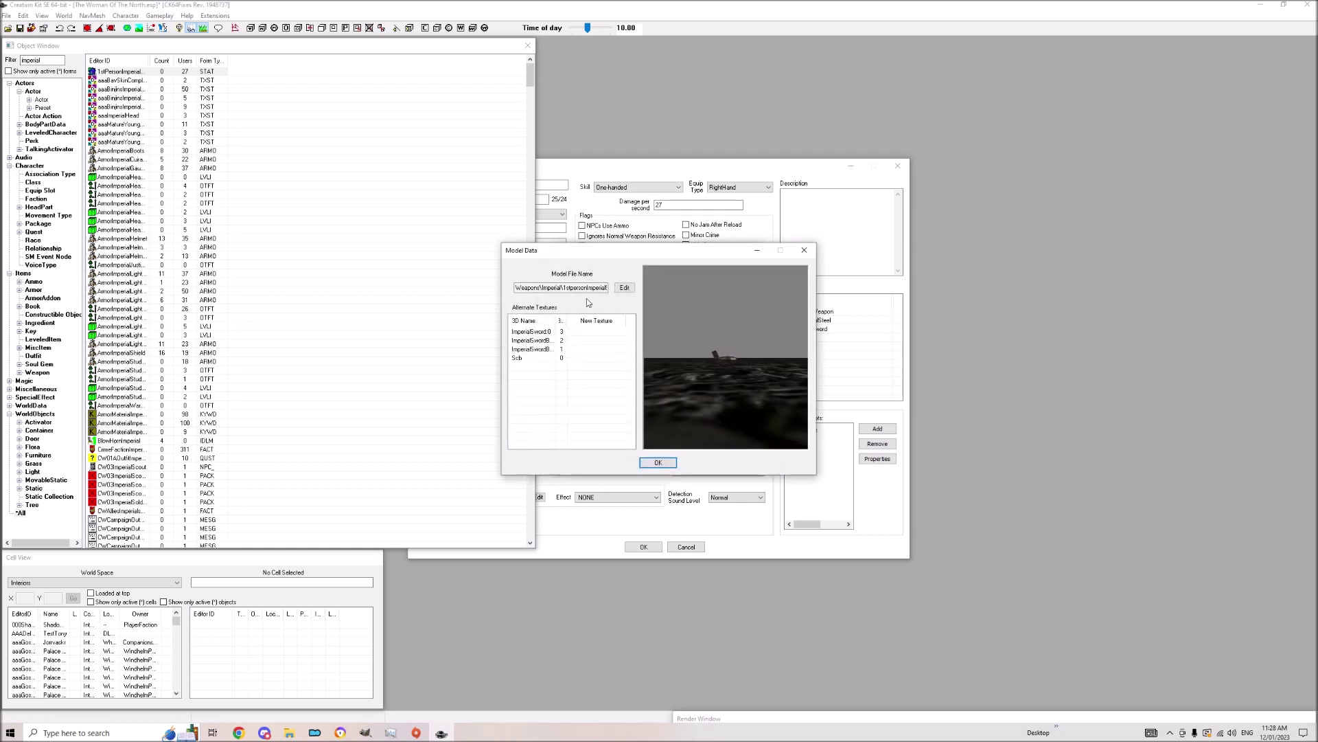
{"action": "left_click", "coordinate": [624, 287]}
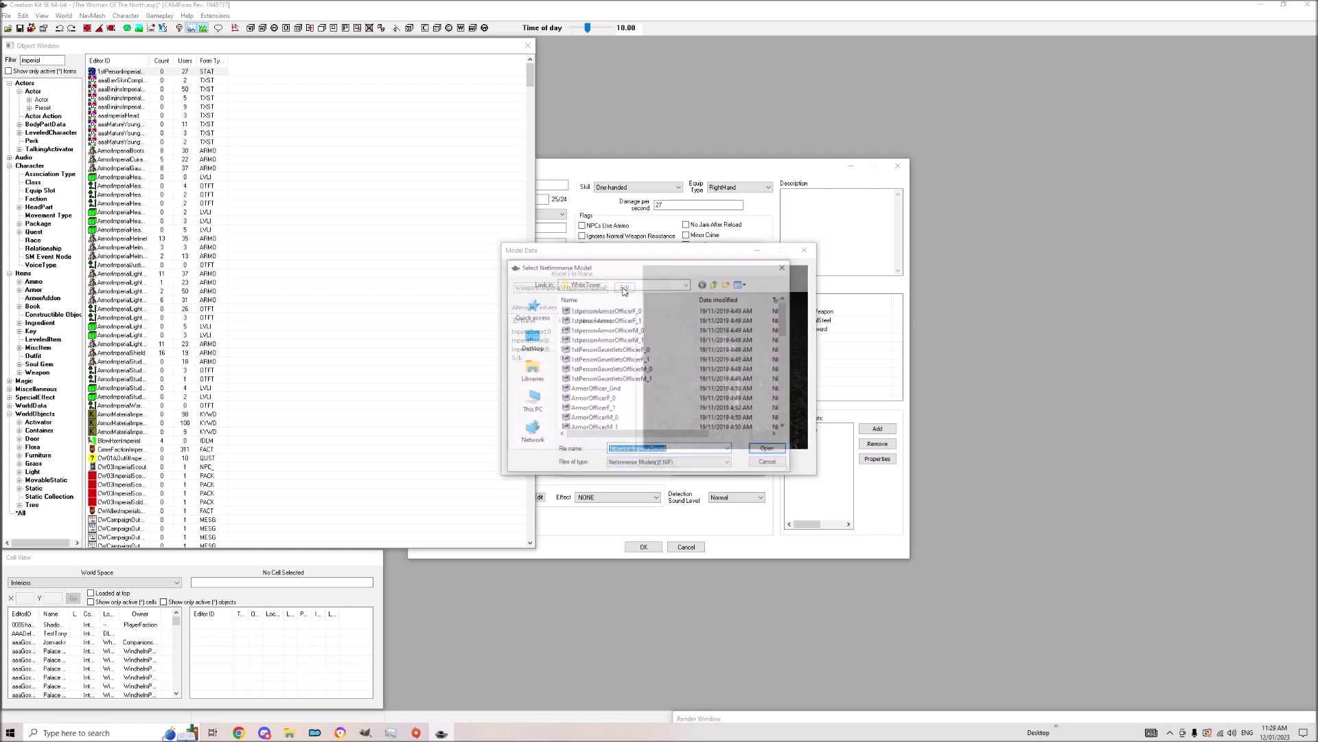
{"action": "scroll", "coordinate": [625, 397], "scroll_direction": "down", "scroll_amount": 8}
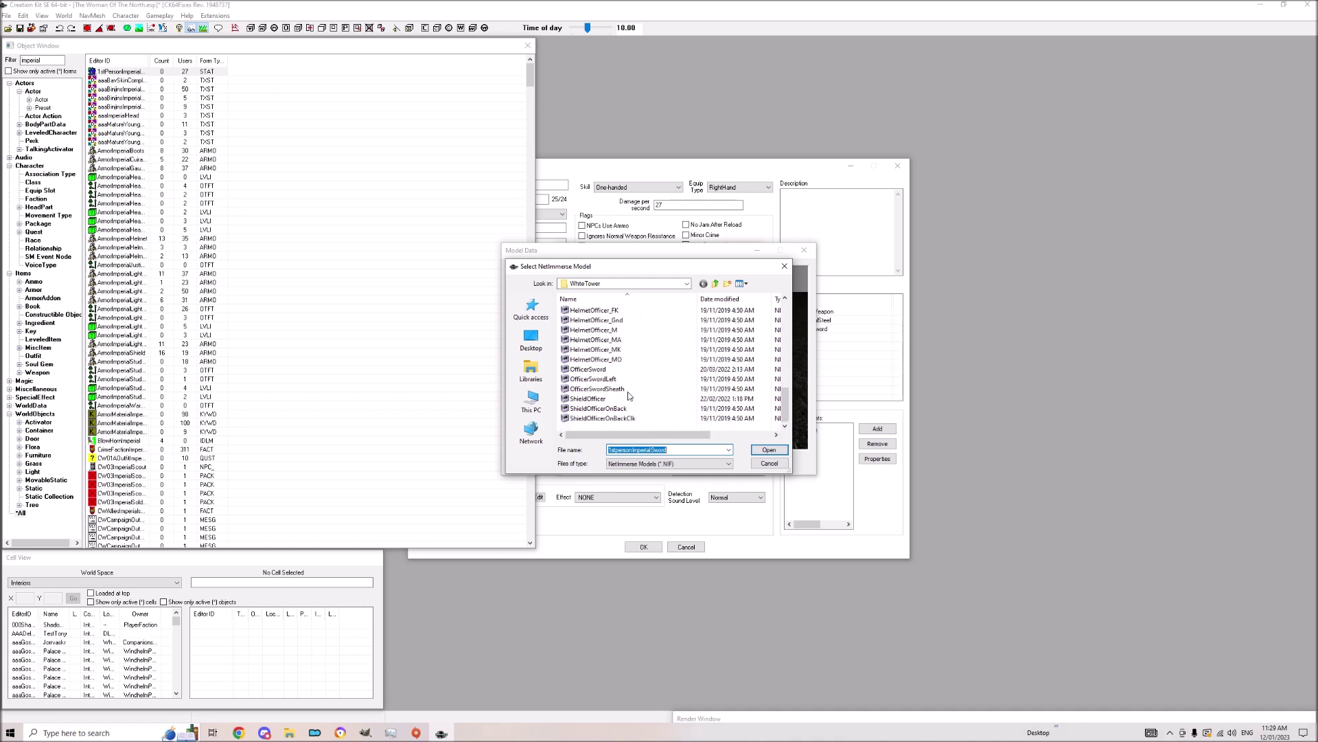
{"action": "double_click", "coordinate": [588, 368]}
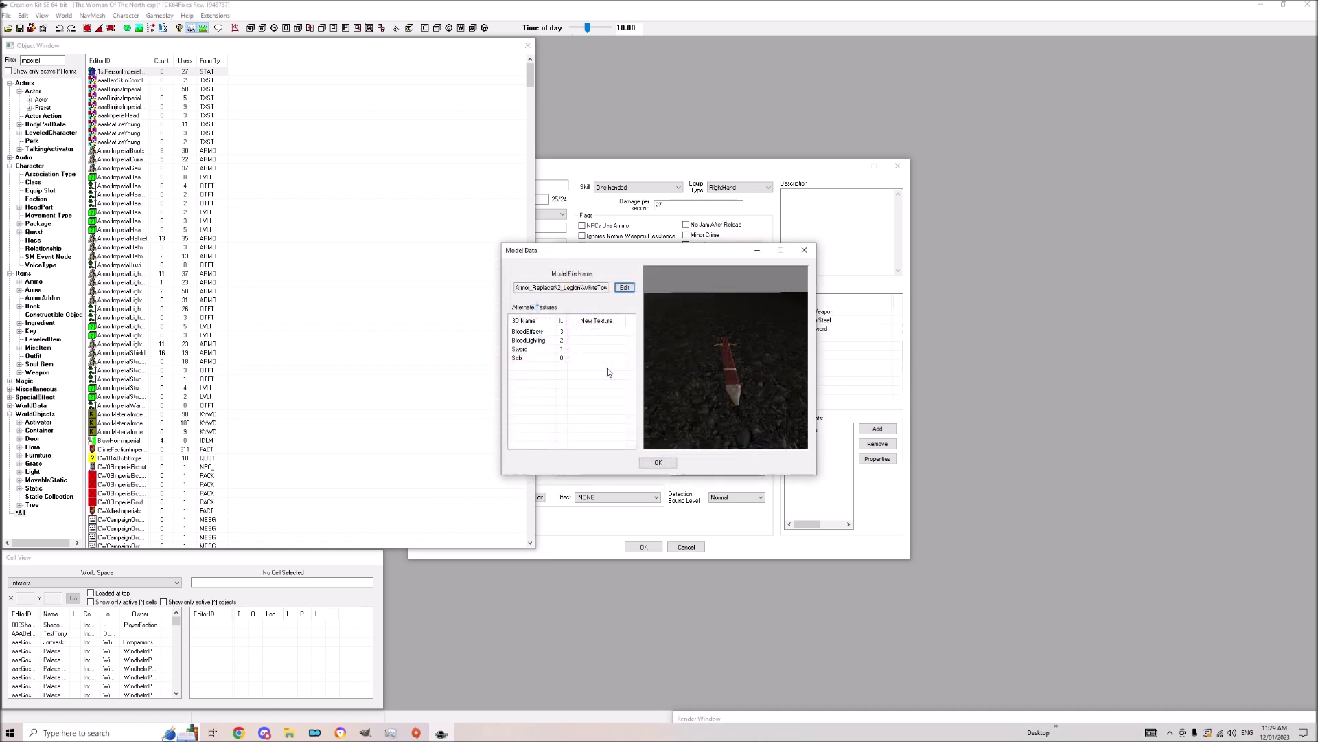
{"action": "left_click", "coordinate": [658, 463]}
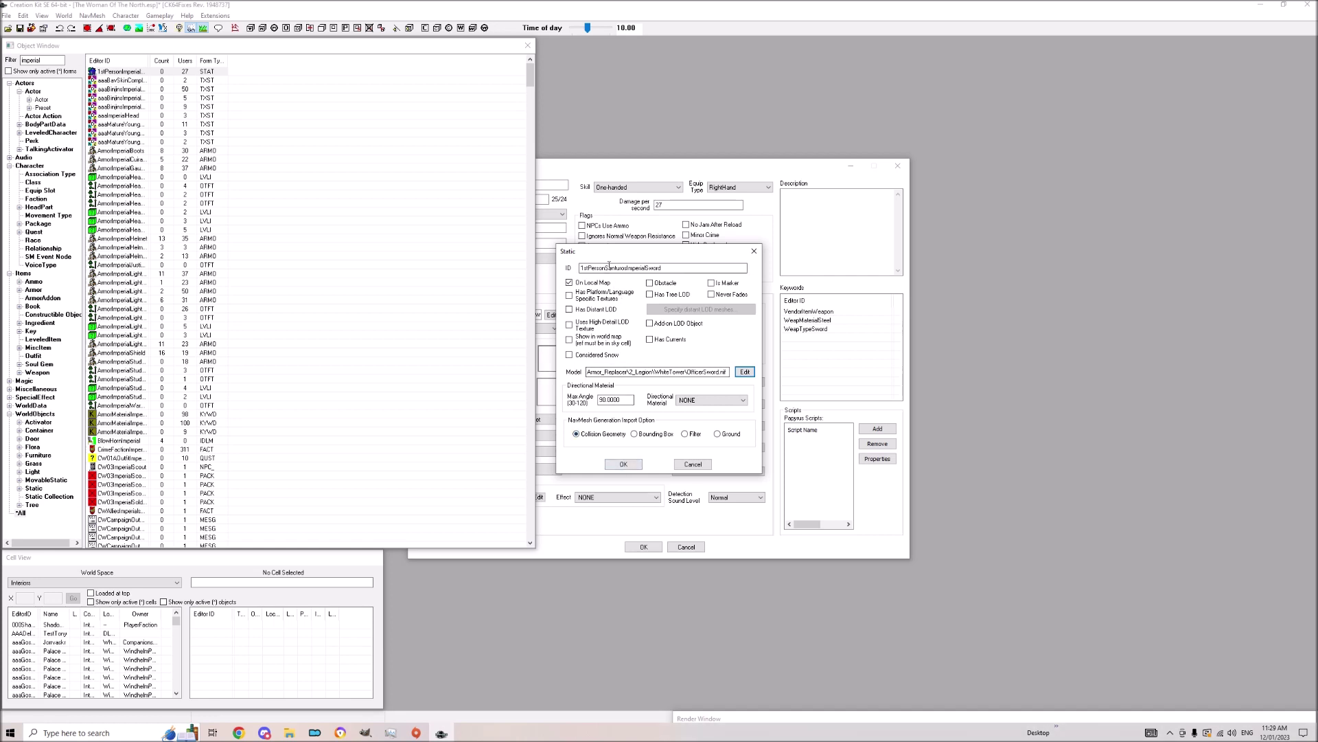
Save 1stPersonSenturosImperialSword as a new static and close the weapon record.
{"action": "left_click", "coordinate": [632, 466]}
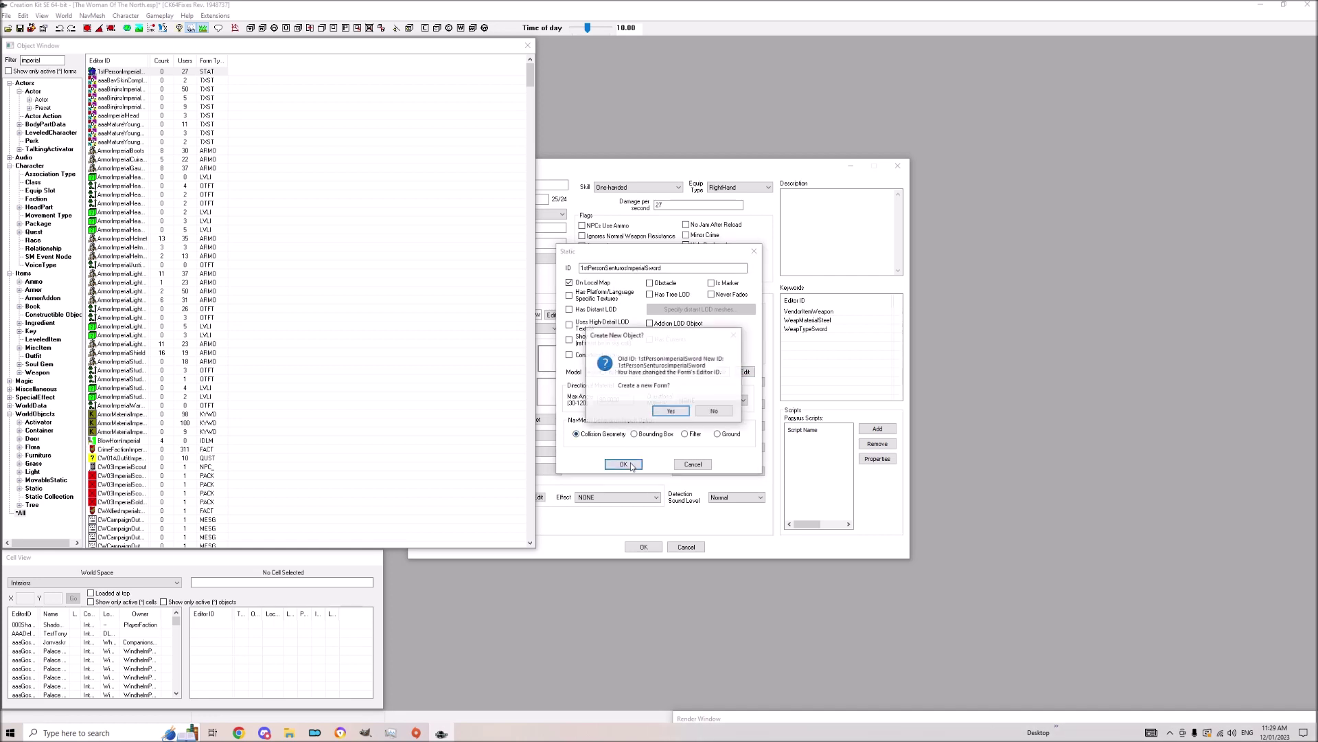
{"action": "left_click", "coordinate": [671, 414]}
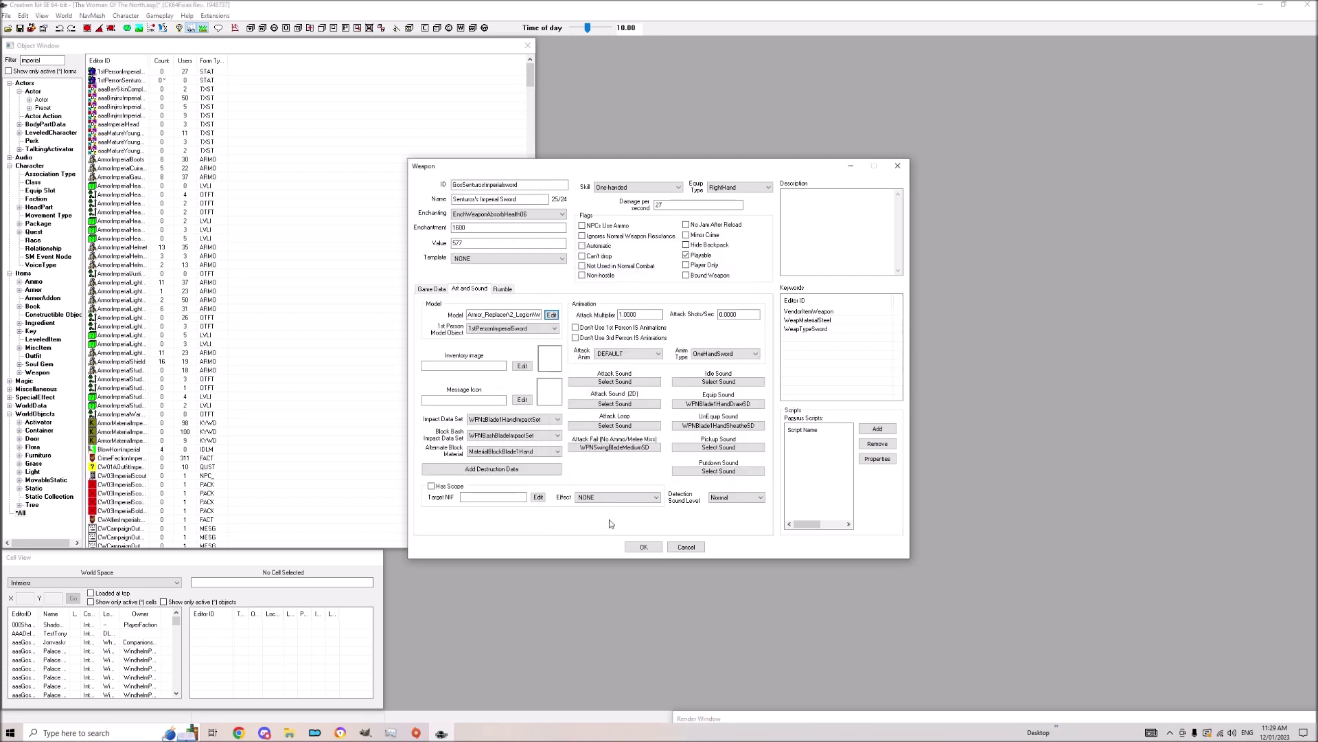
{"action": "left_click", "coordinate": [643, 547]}
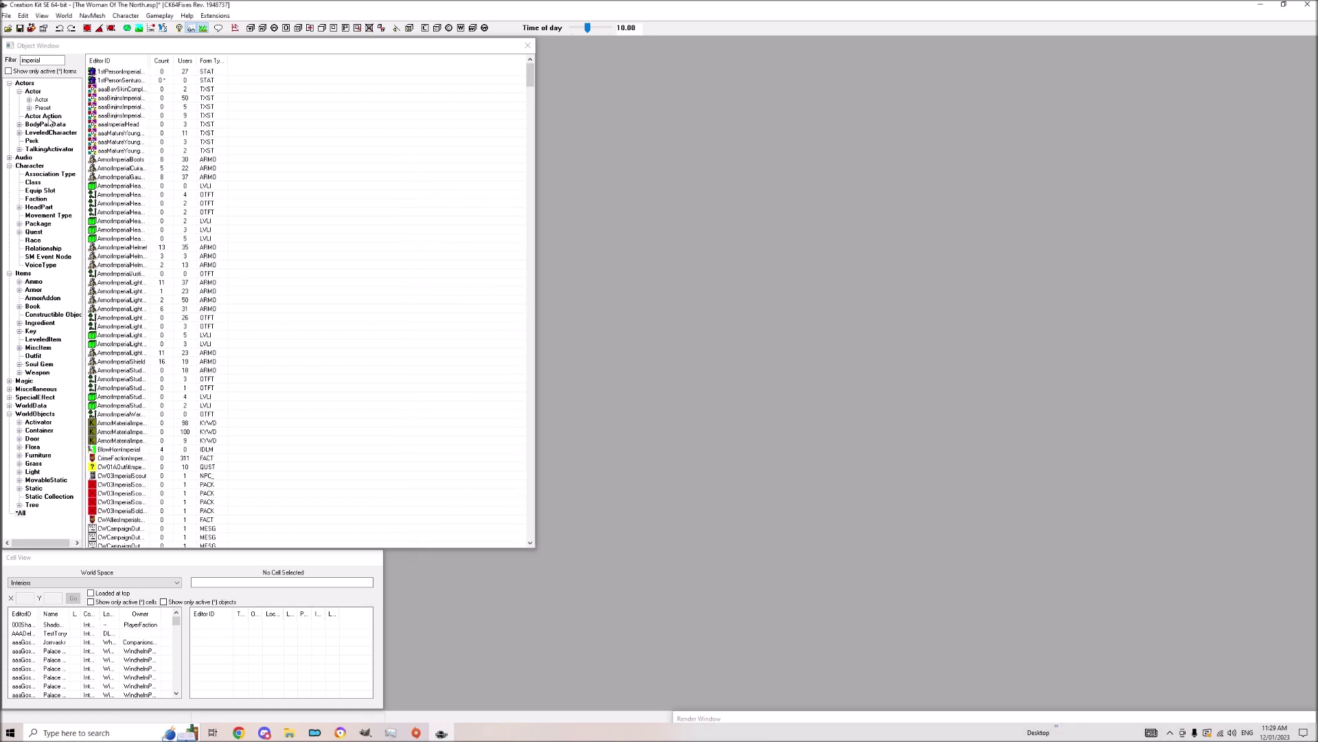
Filter weapons by 'sentur' and open the GosSenturosImperialsword record.
{"action": "left_click", "coordinate": [43, 373]}
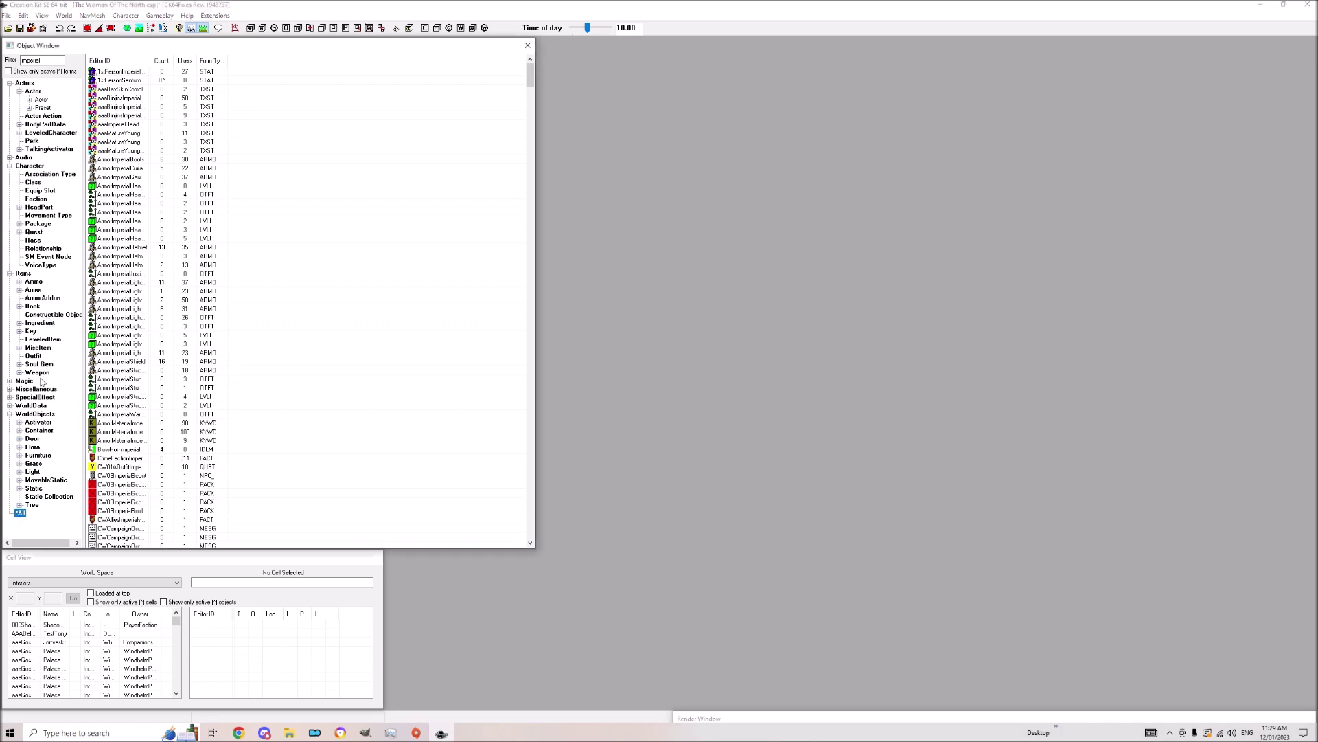
{"action": "double_click", "coordinate": [41, 59]}
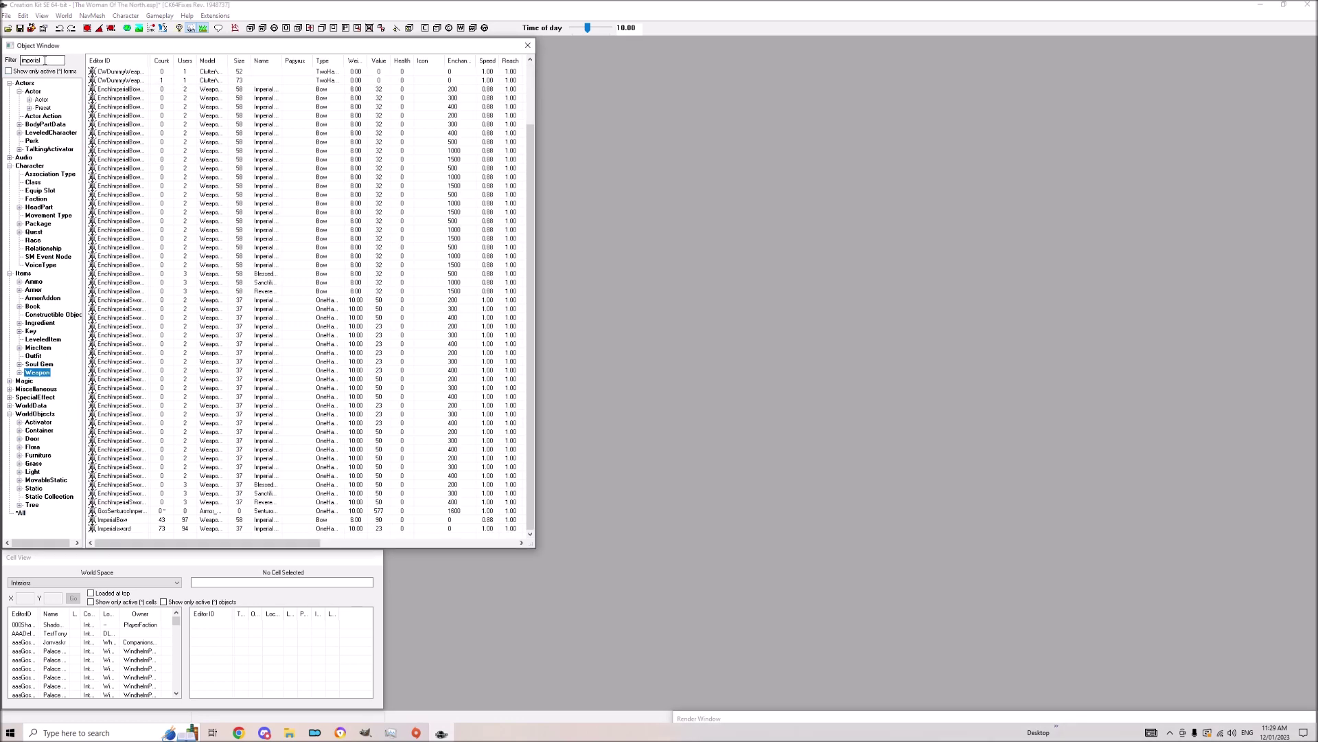
{"action": "type", "text": "sentur"}
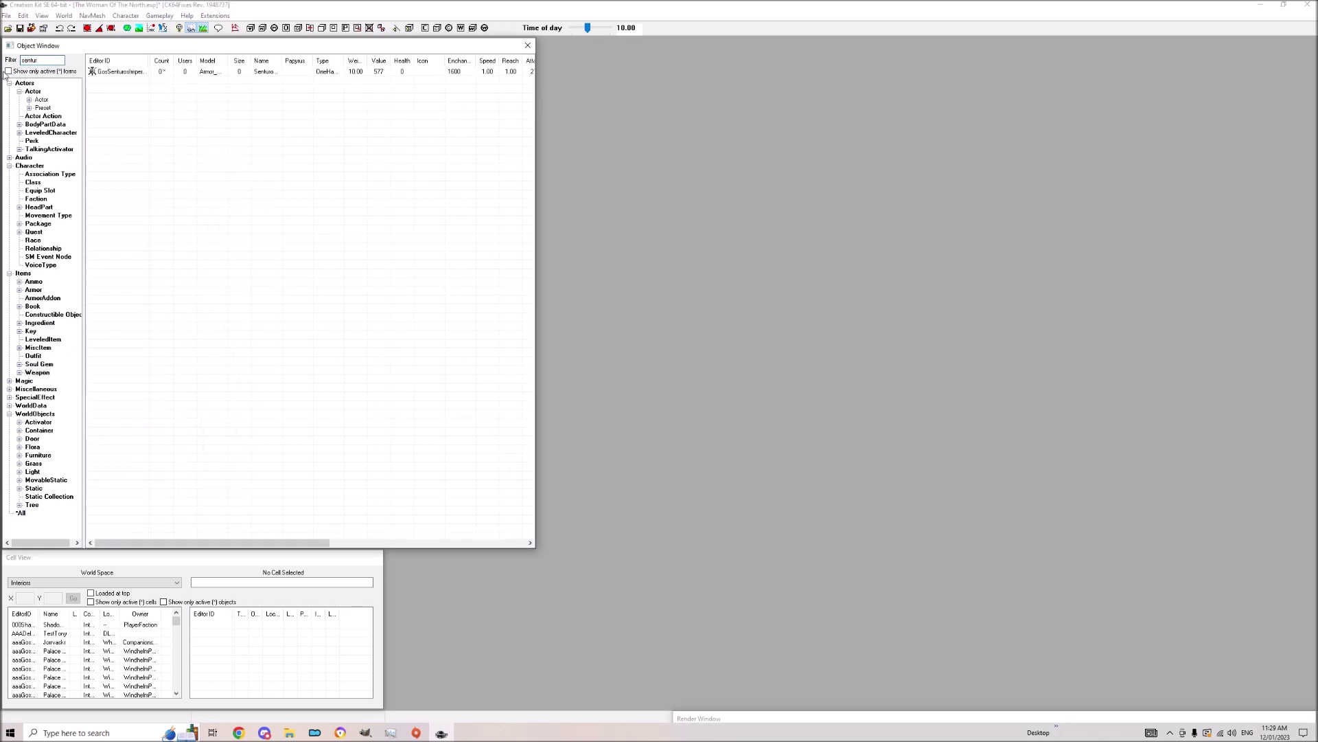
{"action": "double_click", "coordinate": [118, 73]}
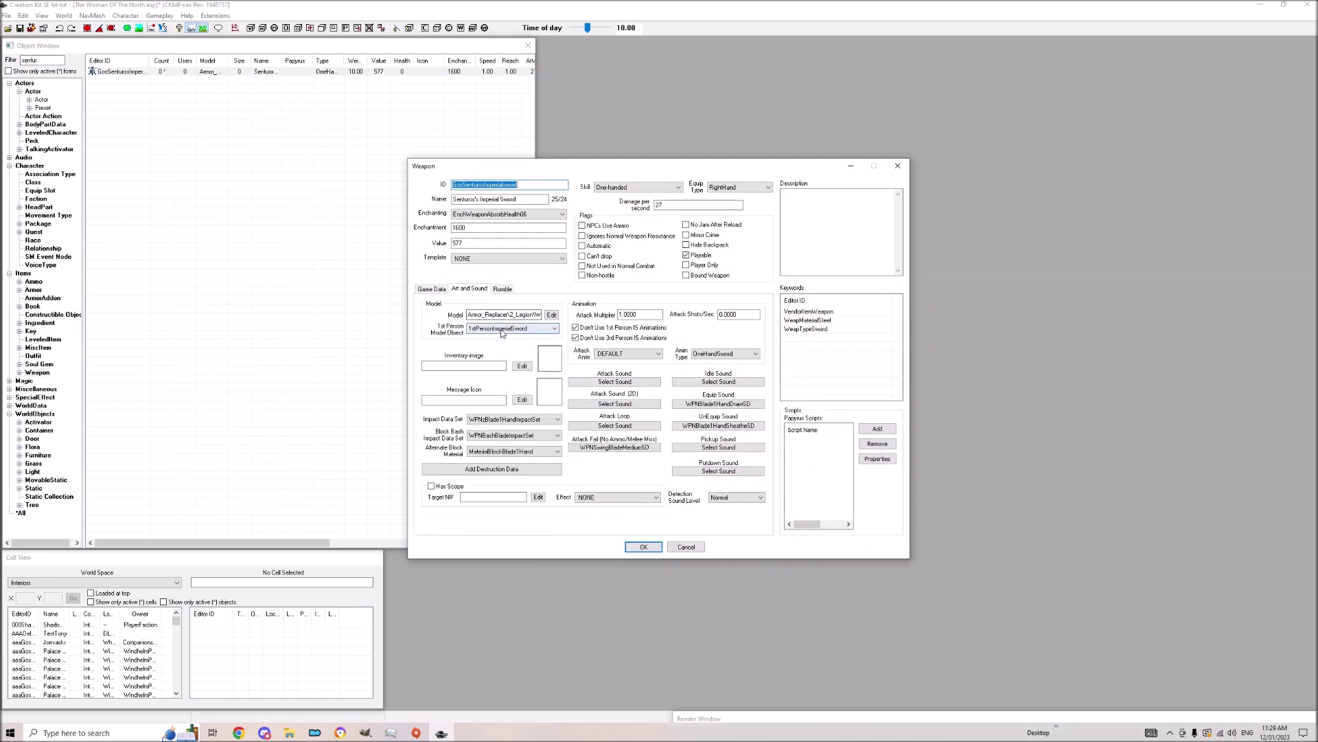
Set the sword's 1st Person Model Object to 1stPersonSenturosImperialSword.
{"action": "left_click", "coordinate": [502, 329]}
{"action": "scroll", "coordinate": [515, 332], "scroll_direction": "up", "scroll_amount": 1}
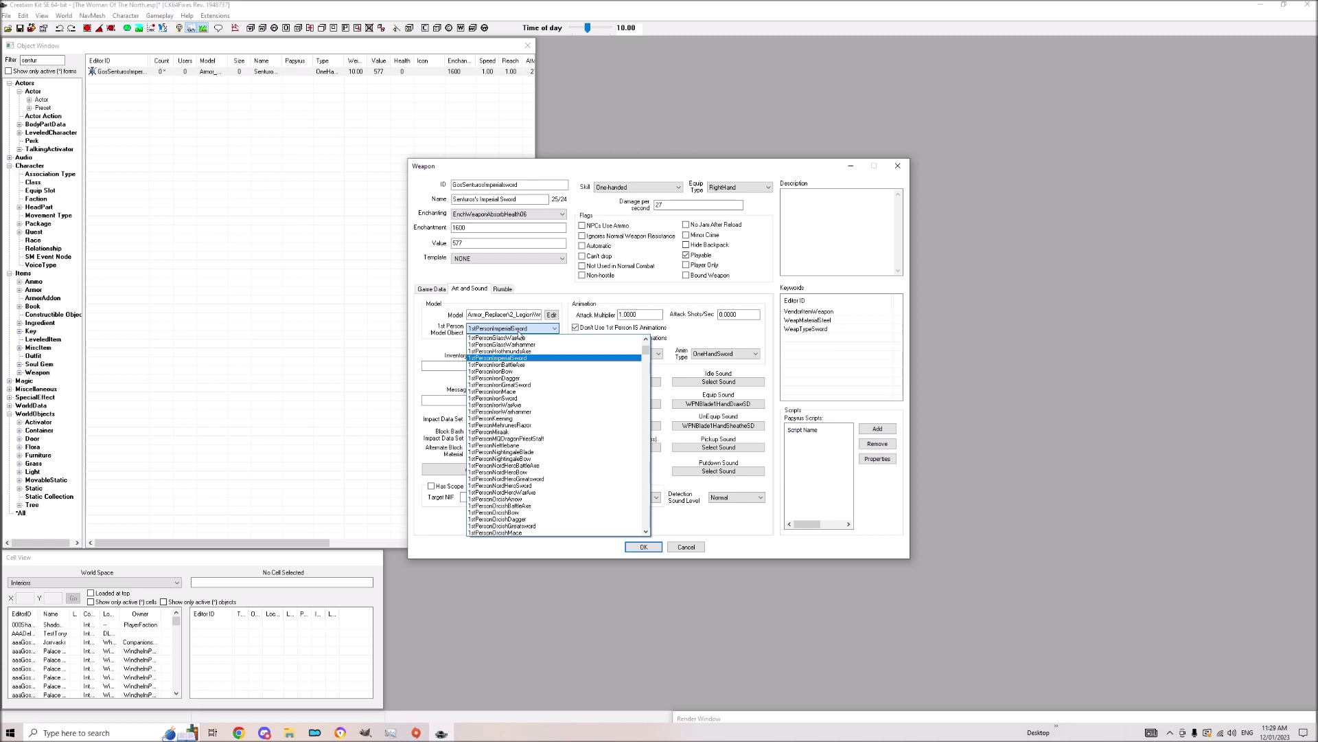
{"action": "scroll", "coordinate": [530, 355], "scroll_direction": "down", "scroll_amount": 4}
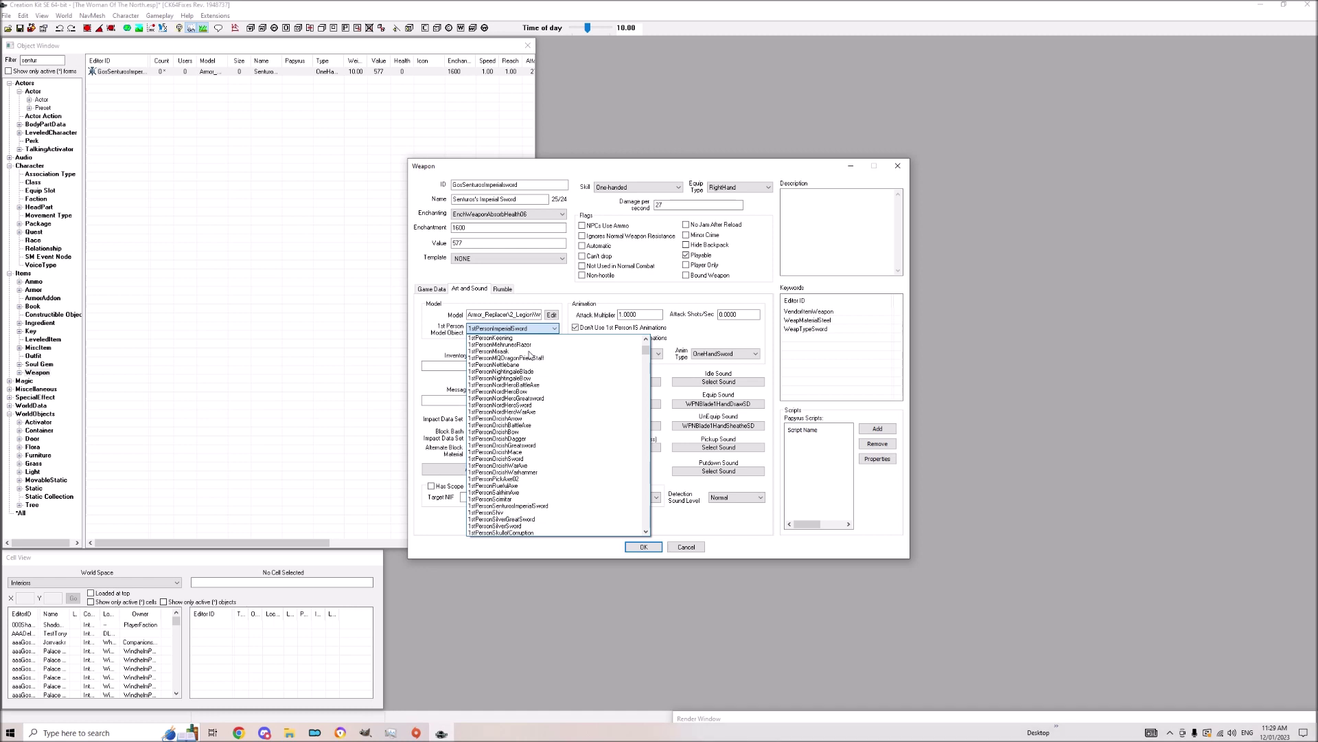
{"action": "scroll", "coordinate": [530, 355], "scroll_direction": "down", "scroll_amount": 3}
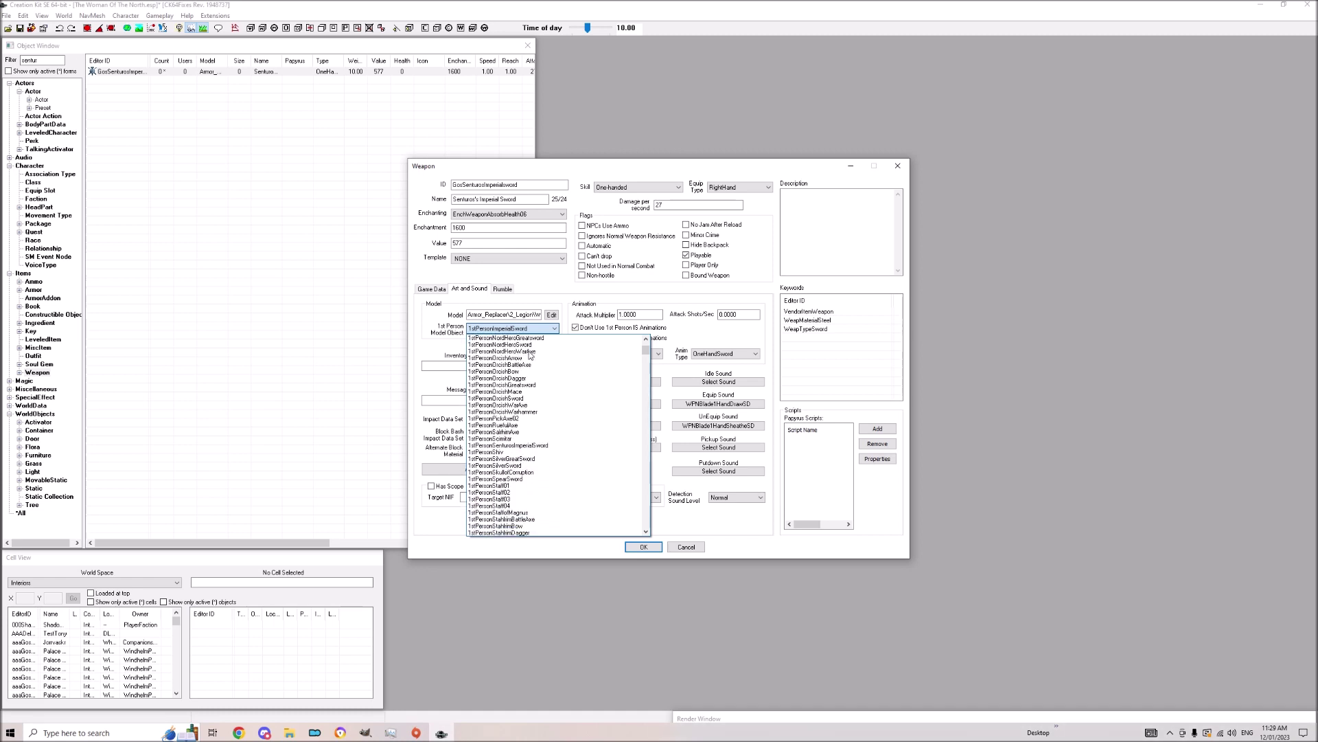
{"action": "scroll", "coordinate": [530, 355], "scroll_direction": "down", "scroll_amount": 1}
{"action": "scroll", "coordinate": [530, 355], "scroll_direction": "down", "scroll_amount": 1}
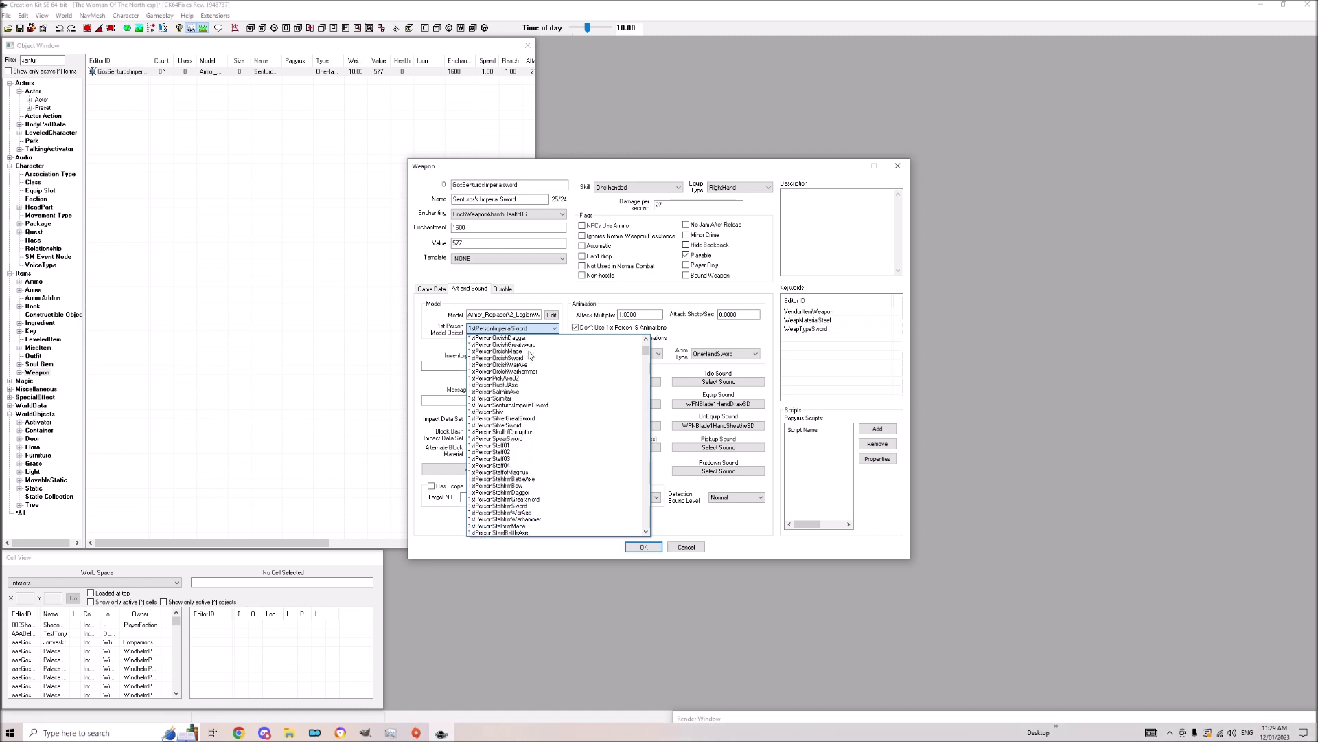
{"action": "scroll", "coordinate": [530, 355], "scroll_direction": "up", "scroll_amount": 2}
{"action": "left_click", "coordinate": [530, 450]}
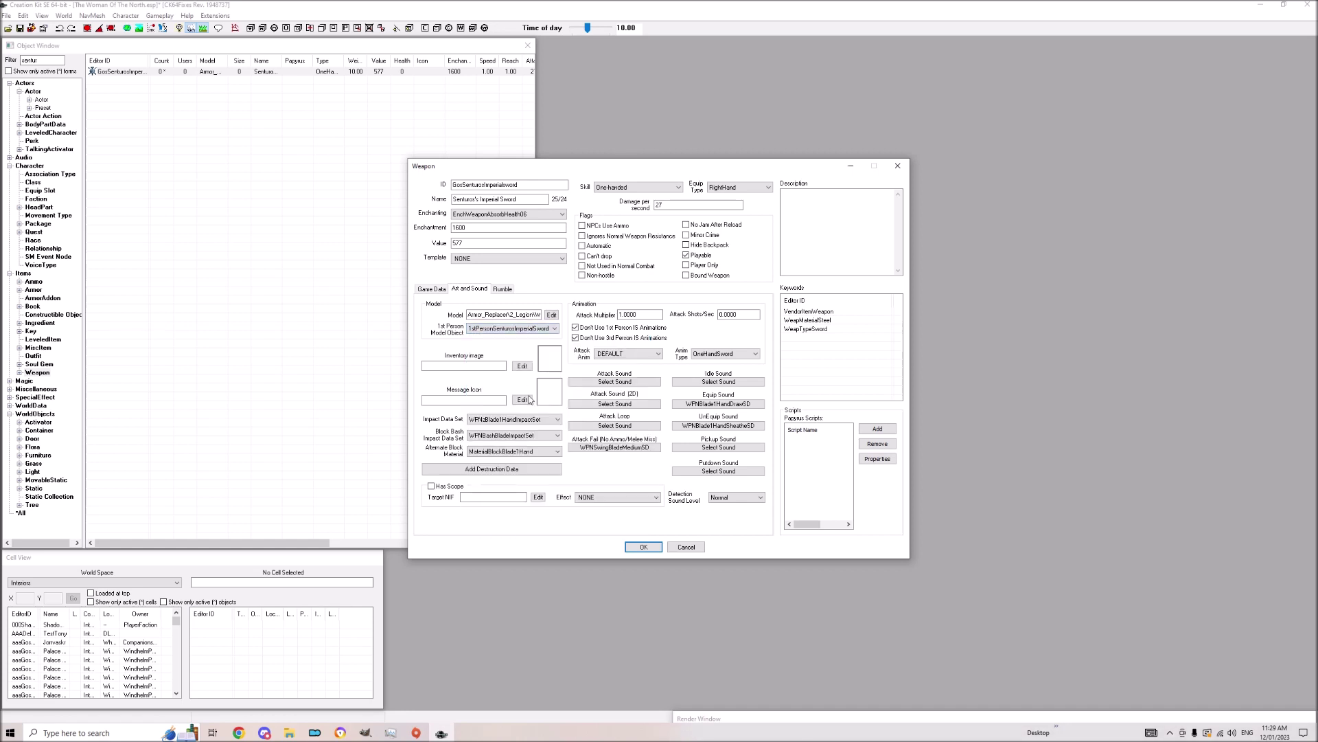
Save the sword changes and create a new Actor record.
{"action": "left_click", "coordinate": [644, 547]}
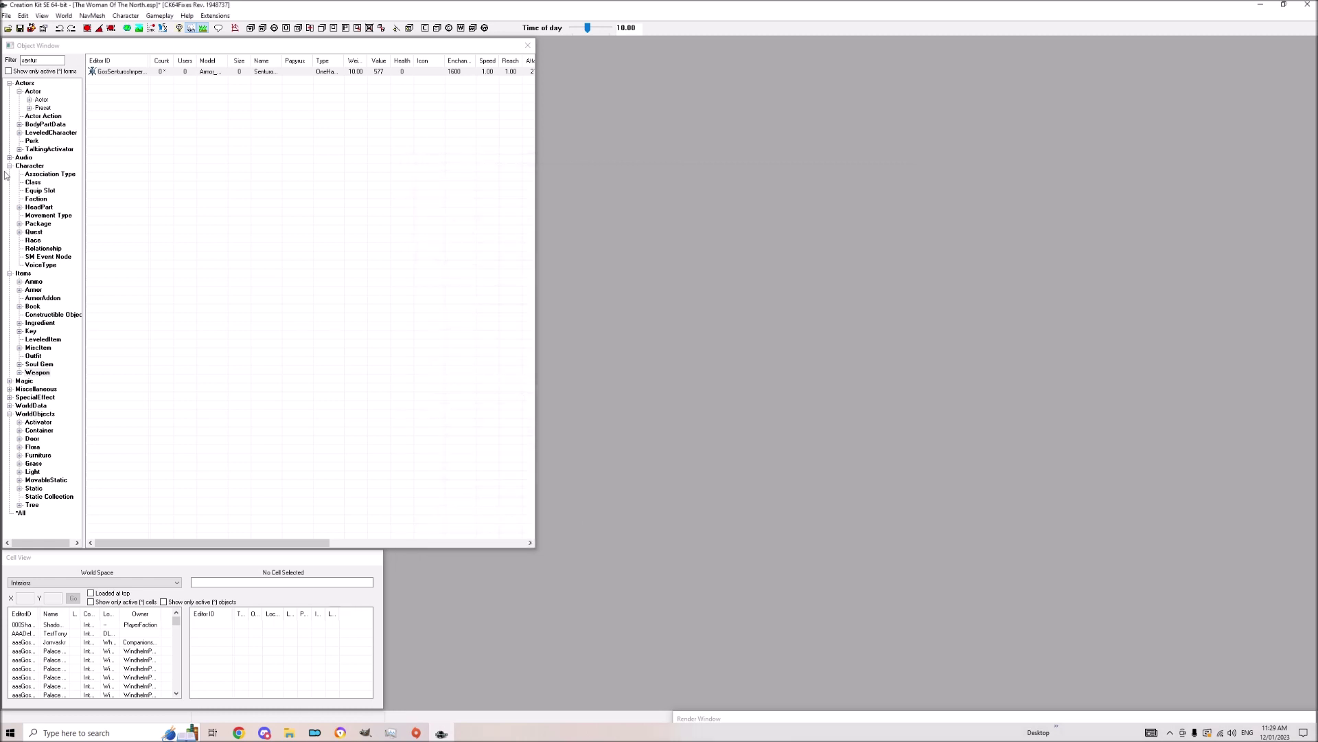
{"action": "left_click", "coordinate": [42, 100]}
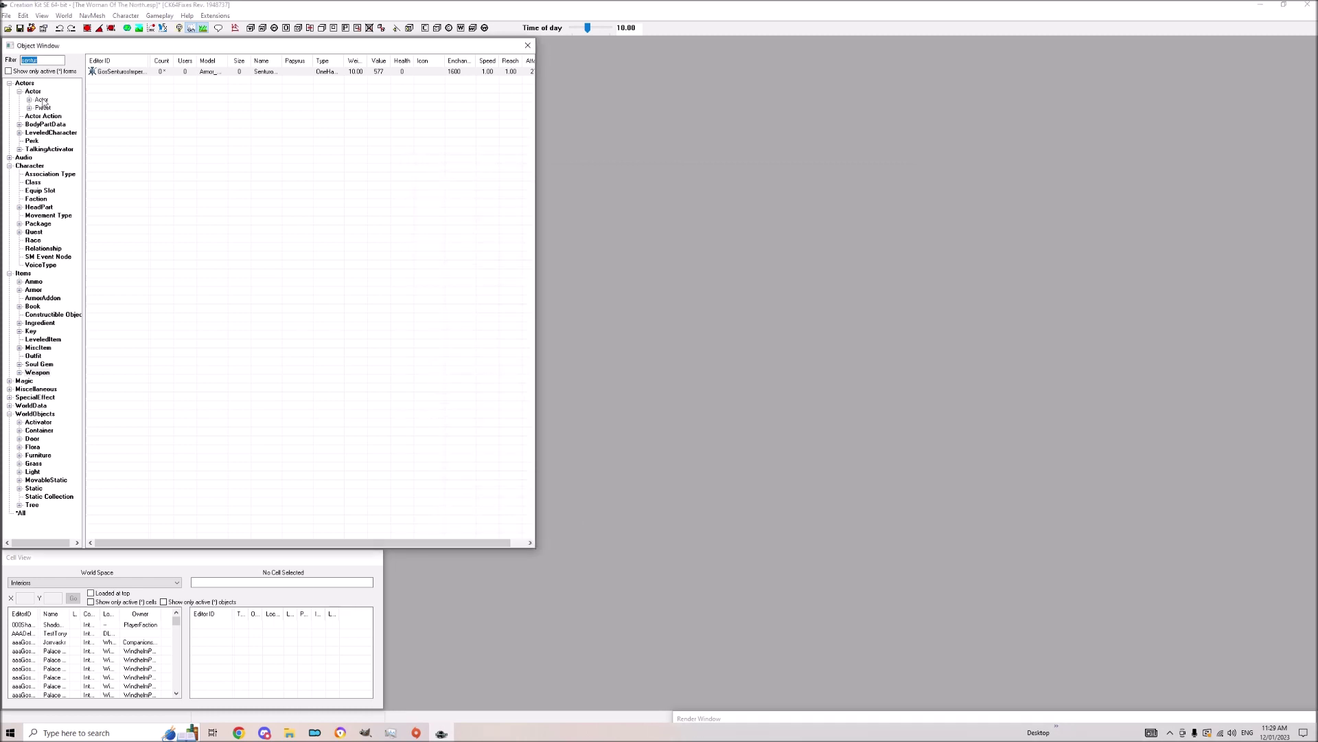
{"action": "right_click", "coordinate": [134, 125]}
{"action": "left_click", "coordinate": [166, 131]}
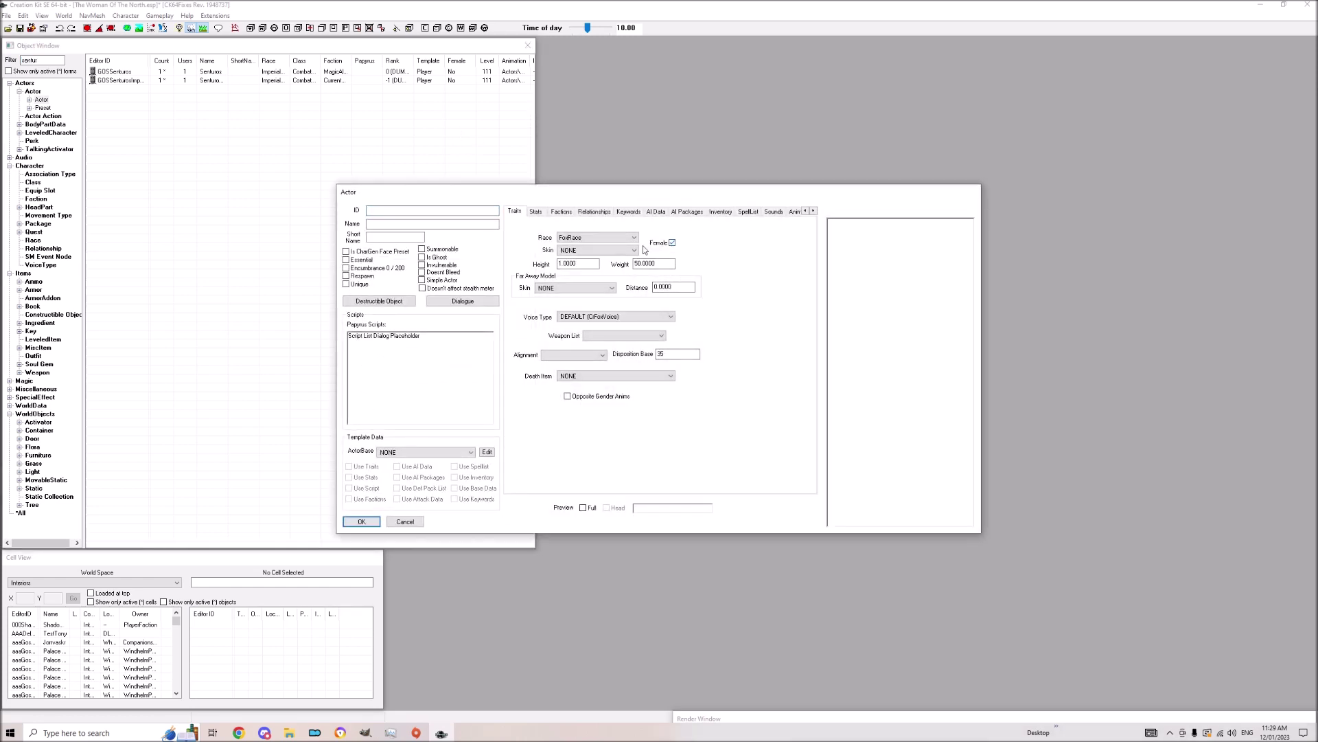
Set the new actor's race to HighElfRace and turn the preview to see her back.
{"action": "left_click", "coordinate": [599, 251]}
{"action": "left_click", "coordinate": [599, 251]}
{"action": "left_click", "coordinate": [597, 237]}
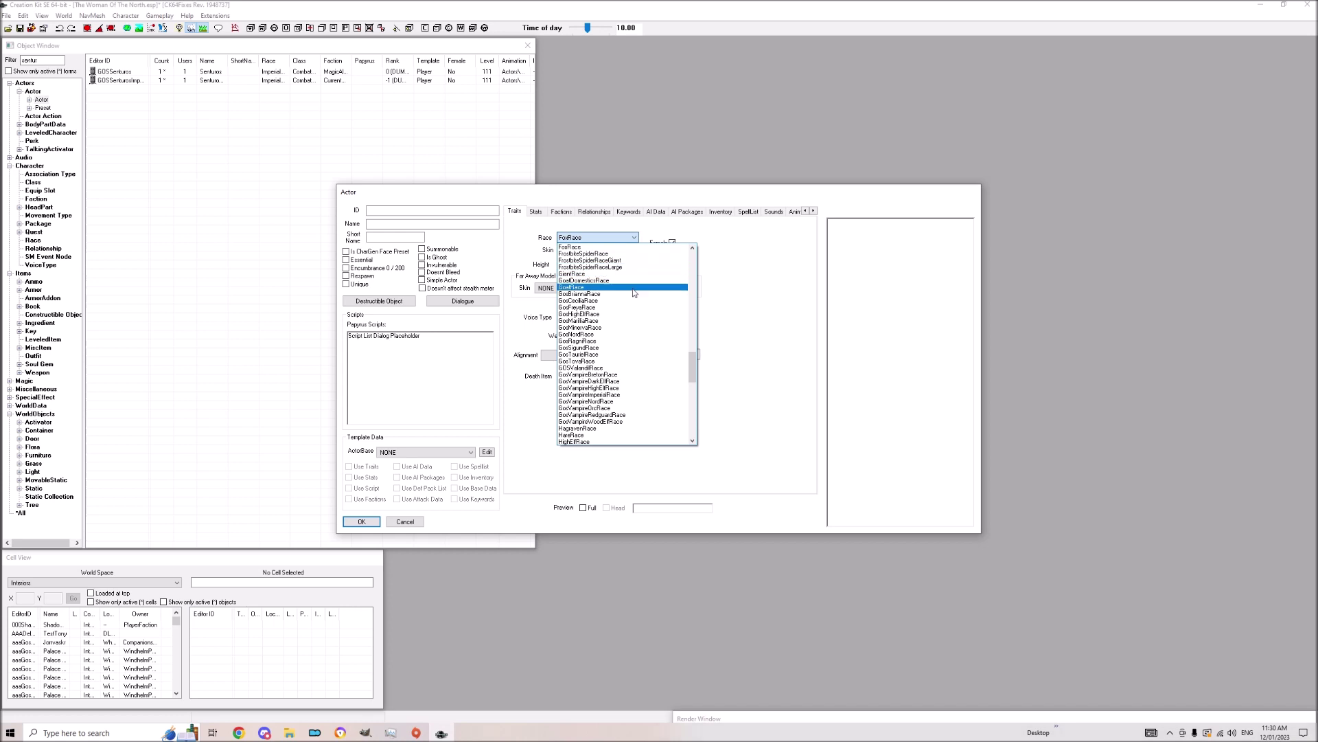
{"action": "scroll", "coordinate": [613, 345], "scroll_direction": "down", "scroll_amount": 3}
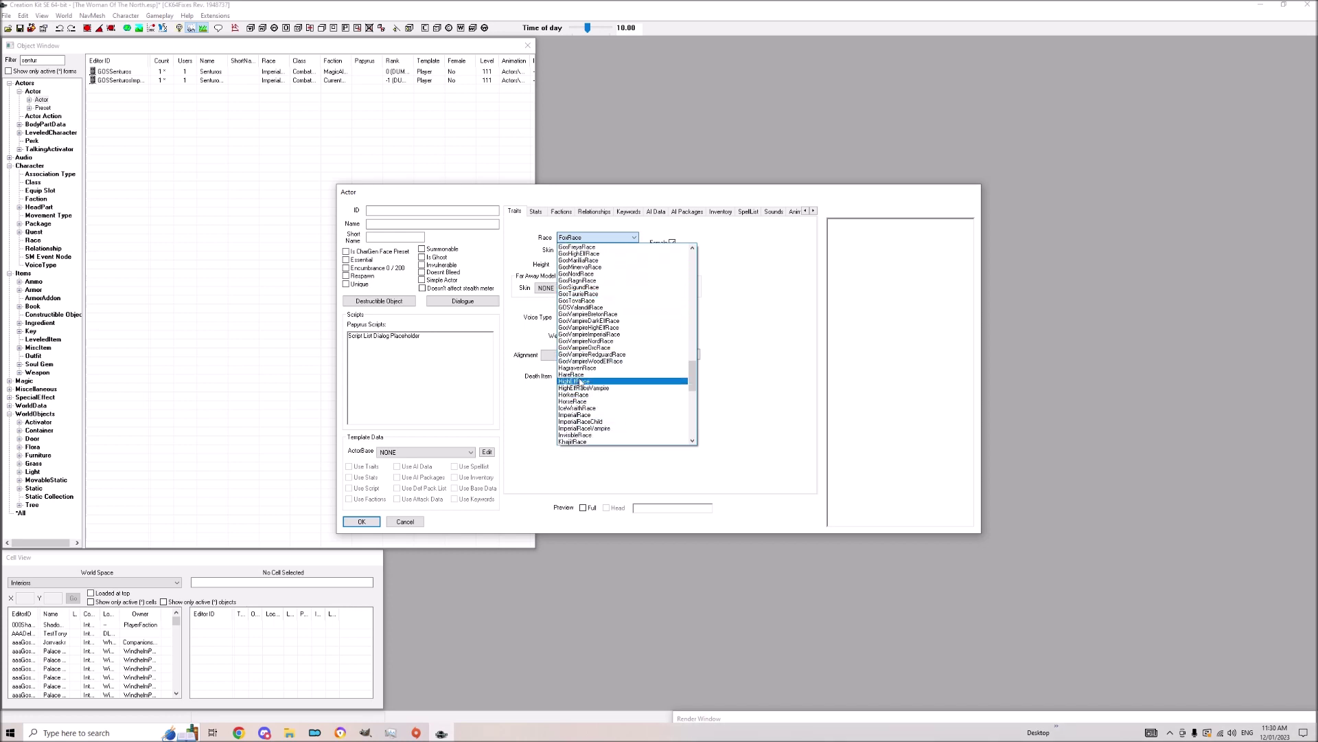
{"action": "left_click", "coordinate": [580, 381]}
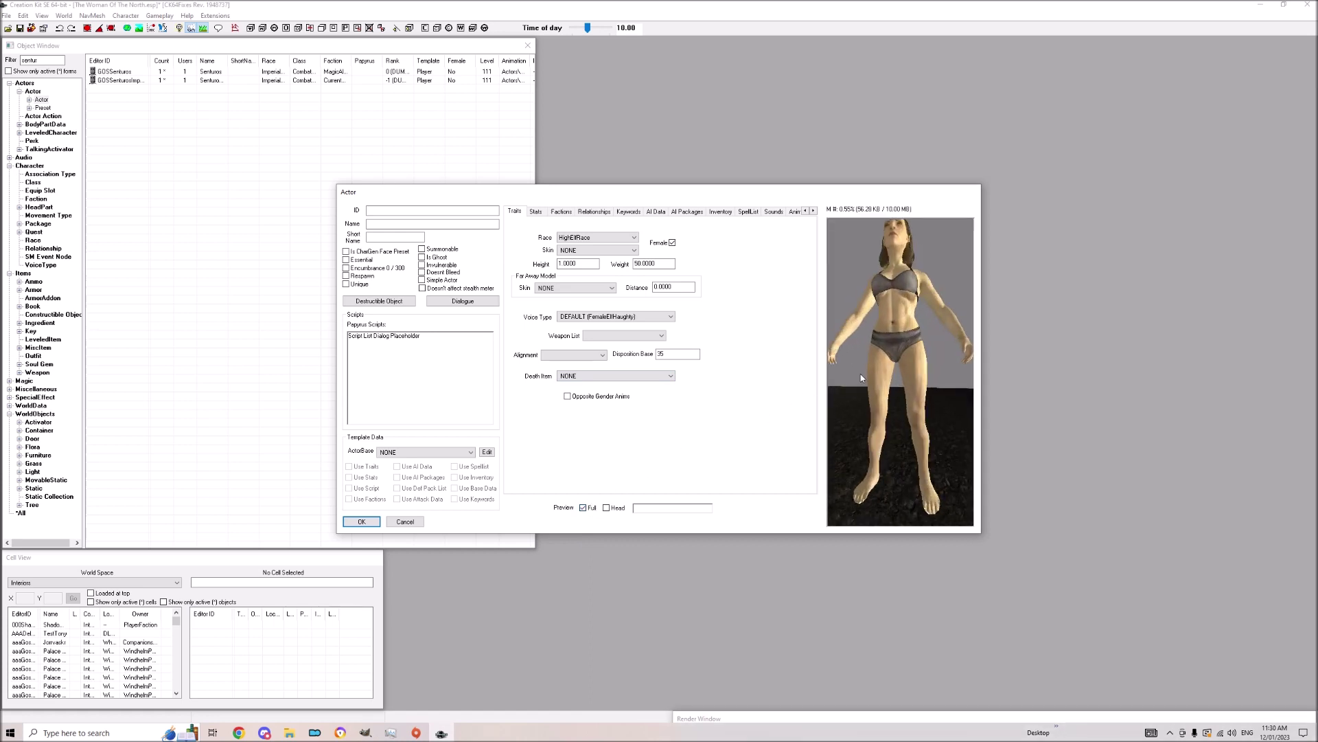
{"action": "left_click_drag", "start_coordinate": [859, 373], "coordinate": [831, 376]}
Add GosSenturosImperialsword to the actor's inventory.
{"action": "left_click", "coordinate": [721, 212]}
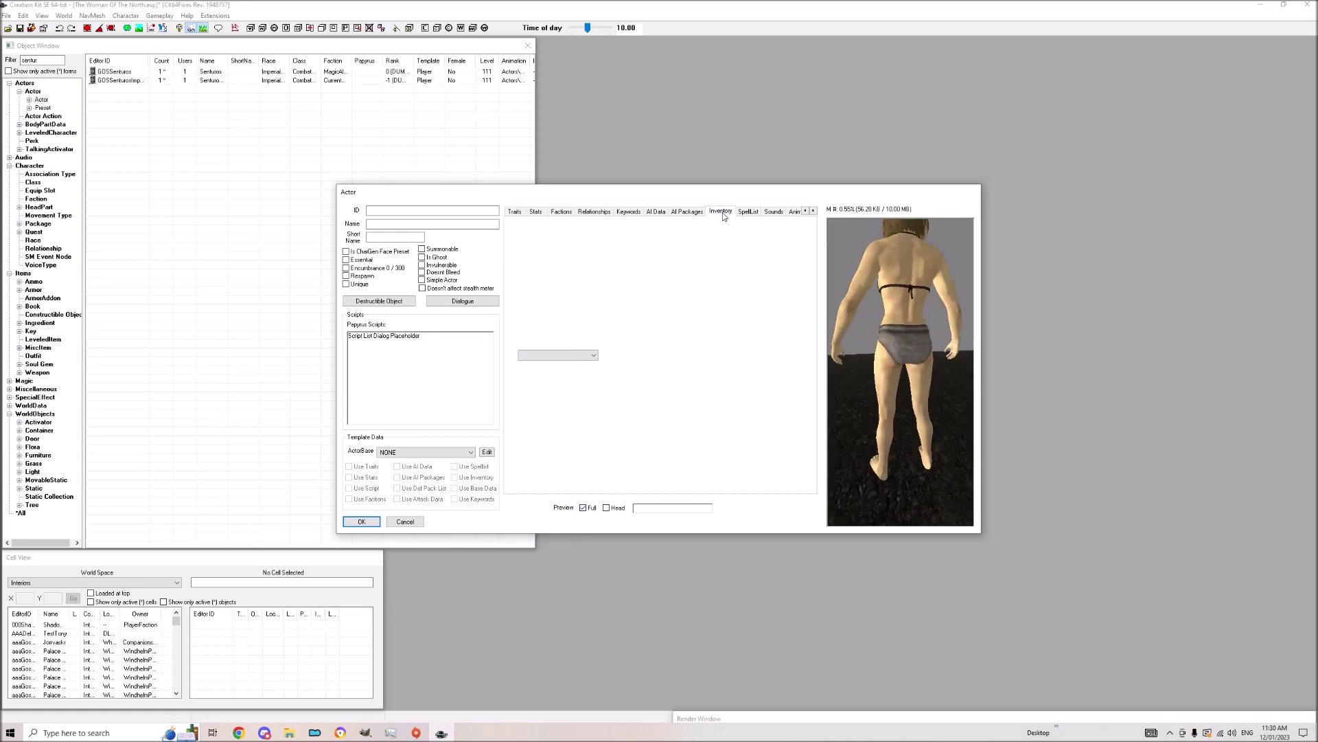
{"action": "right_click", "coordinate": [580, 312]}
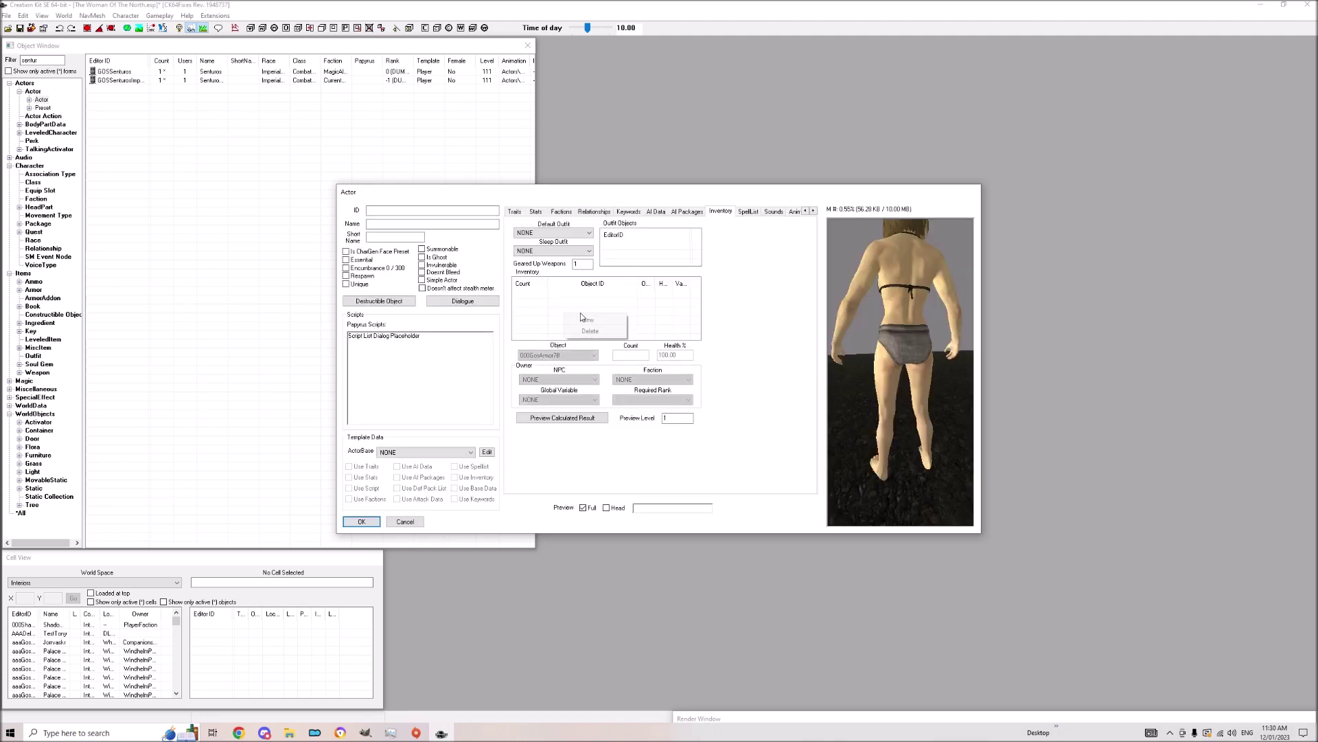
{"action": "left_click", "coordinate": [589, 320]}
{"action": "left_click", "coordinate": [568, 355]}
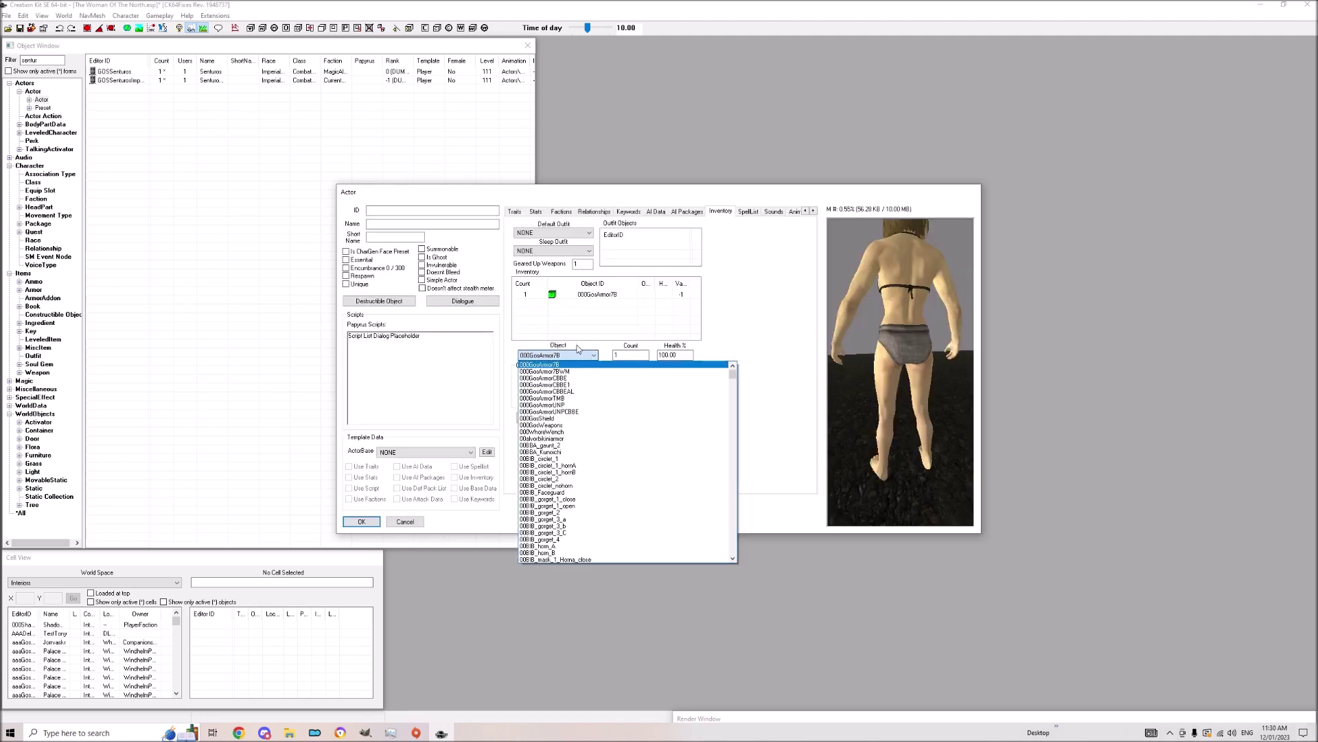
{"action": "type", "text": "GosSenturosImperialsword"}
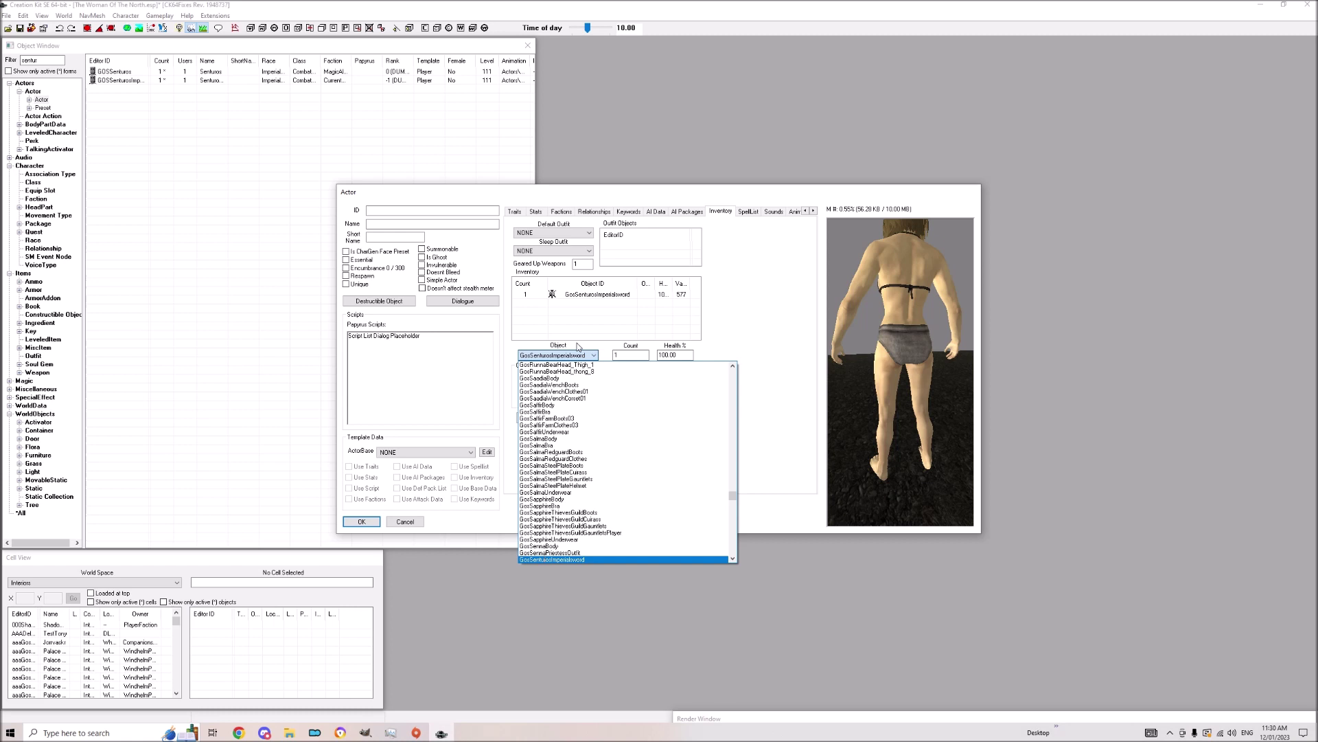
{"action": "key", "text": "Return"}
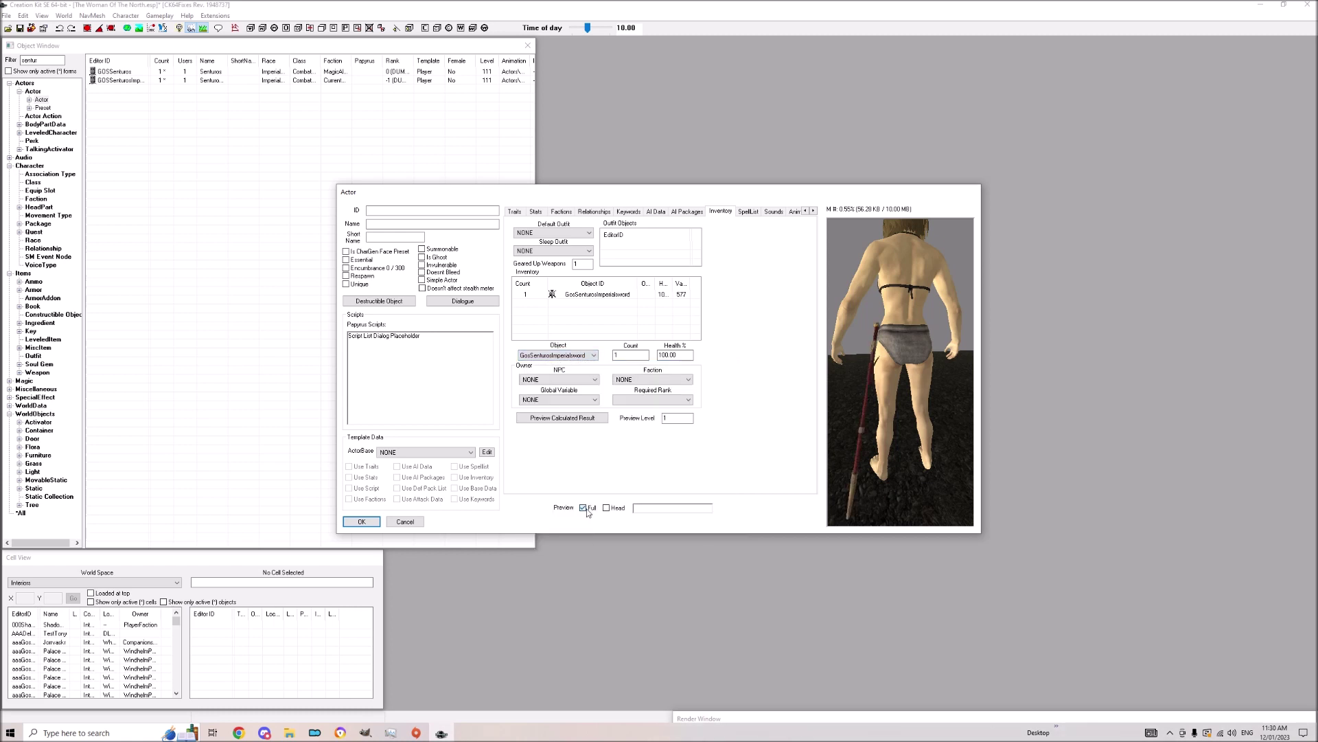
Rotate and tilt the full-body preview to inspect the sword at her hip.
{"action": "left_click_drag", "start_coordinate": [892, 511], "coordinate": [1016, 371]}
{"action": "scroll", "coordinate": [915, 377], "scroll_direction": "up", "scroll_amount": 8}
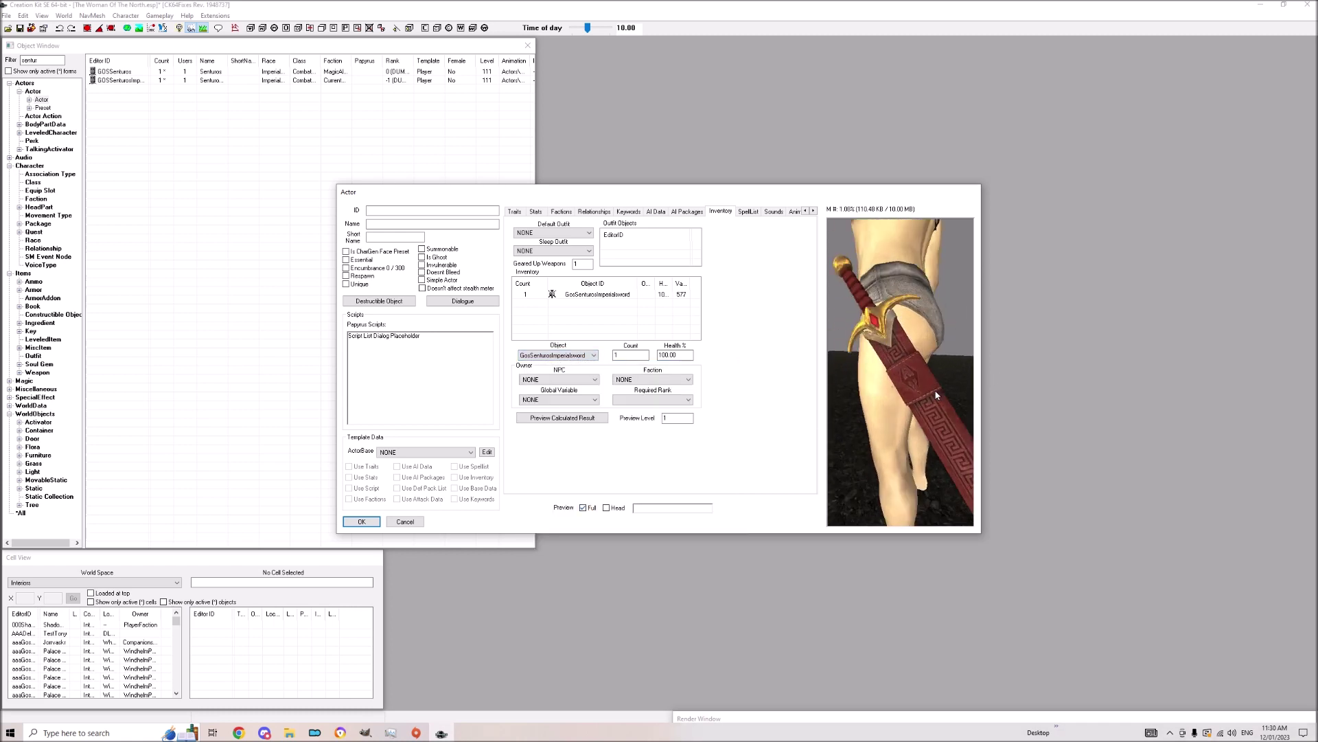
{"action": "scroll", "coordinate": [927, 412], "scroll_direction": "down", "scroll_amount": 8}
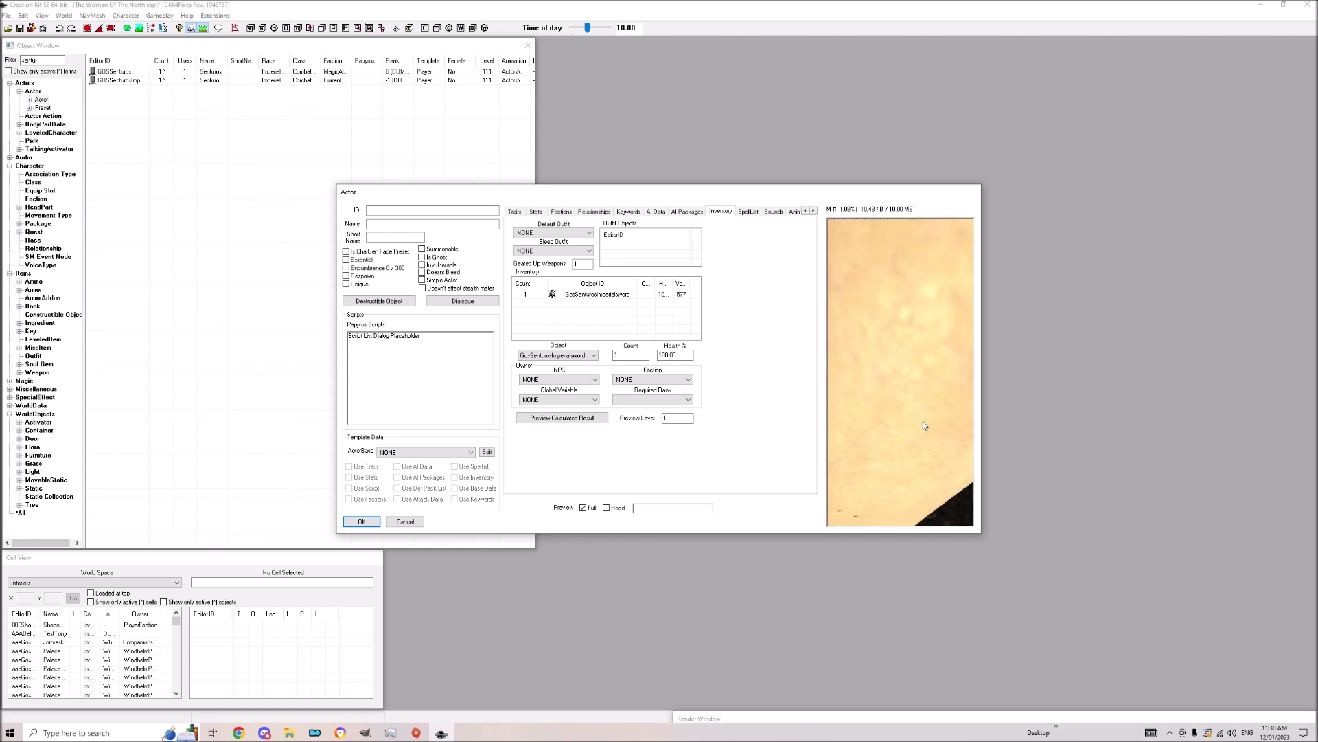
{"action": "left_click_drag", "start_coordinate": [923, 422], "coordinate": [868, 360]}
{"action": "scroll", "coordinate": [928, 338], "scroll_direction": "down", "scroll_amount": 4}
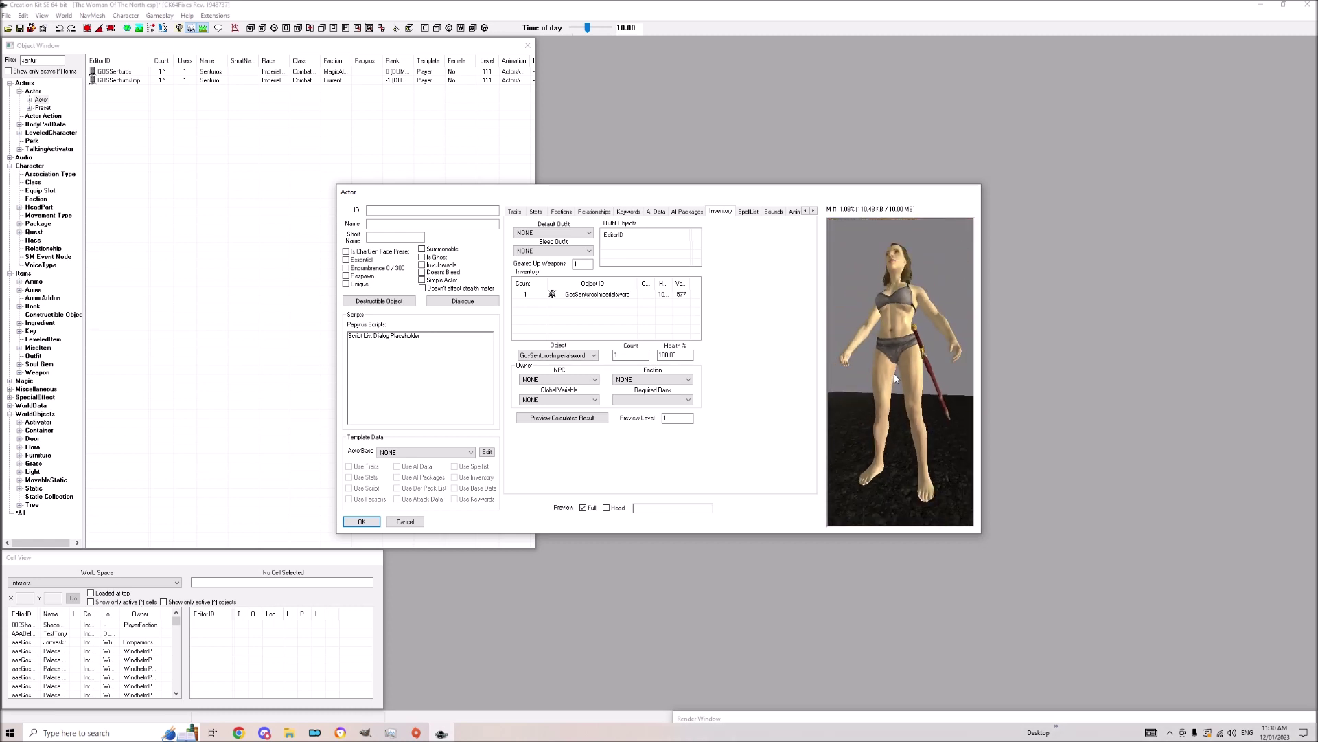
{"action": "left_click_drag", "start_coordinate": [907, 412], "coordinate": [851, 378]}
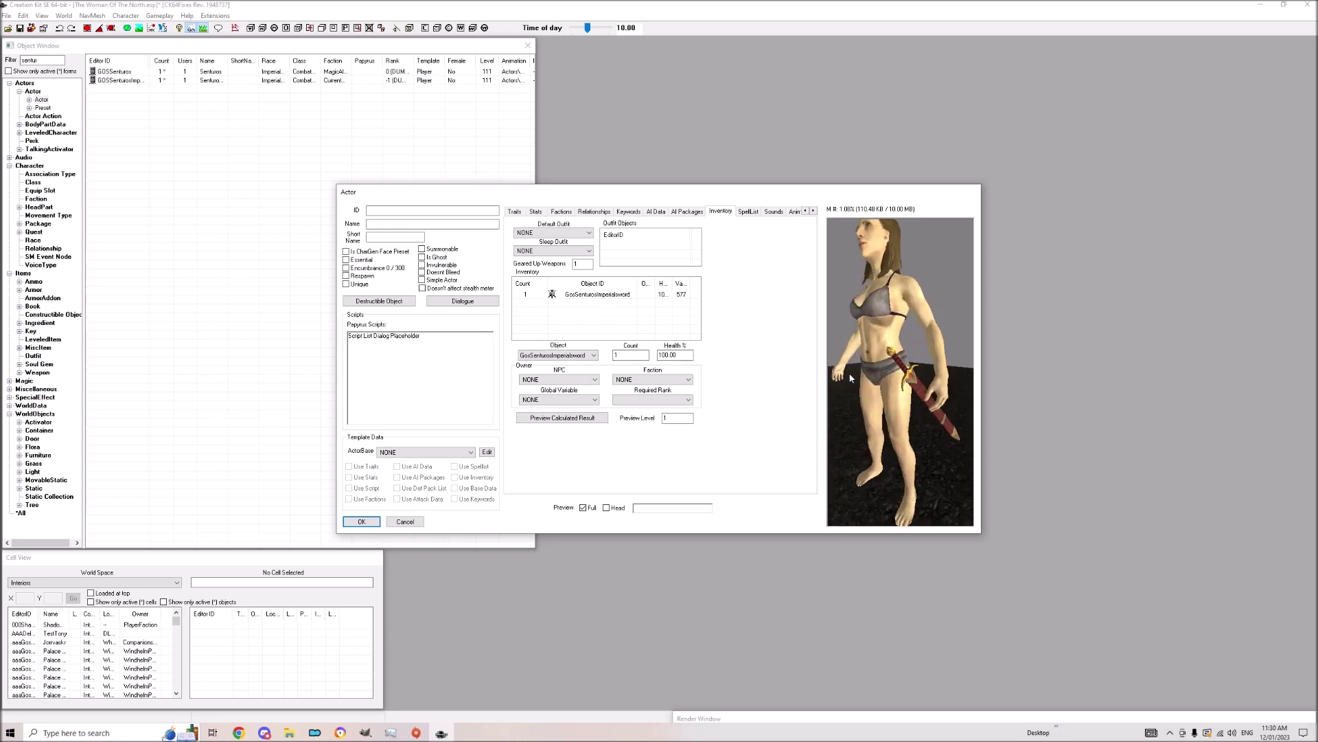